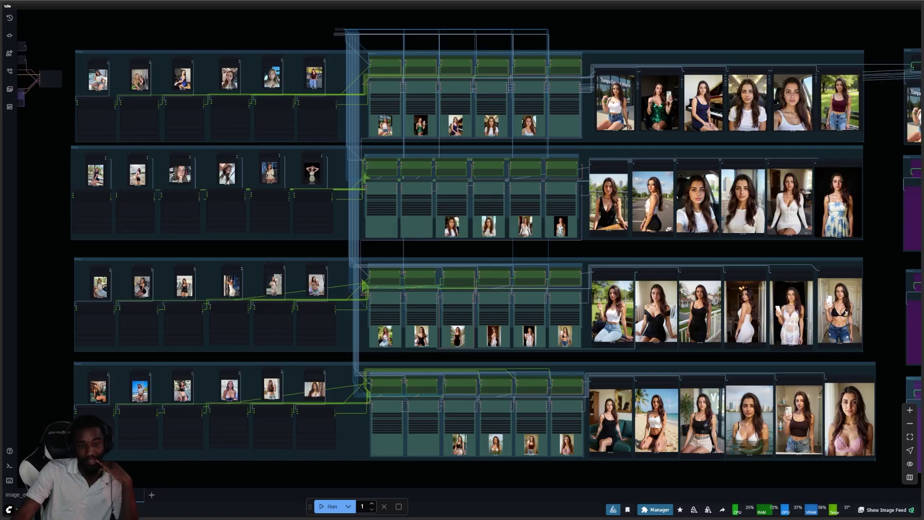
- Zoom into Step 1 and inspect the UNET, Load CLIP and Load VAE loader nodes
mouse_move(55, 191)
left_mouse_down()
mouse_move(77, 192)
mouse_move(69, 189)
left_mouse_up()
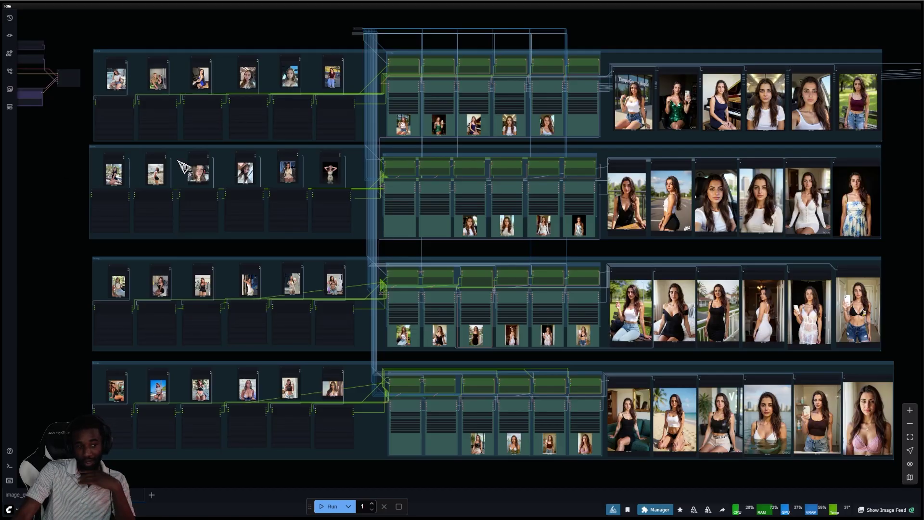
left_click_drag(64, 148, 310, 213)
scroll(169, 74, "up", 7)
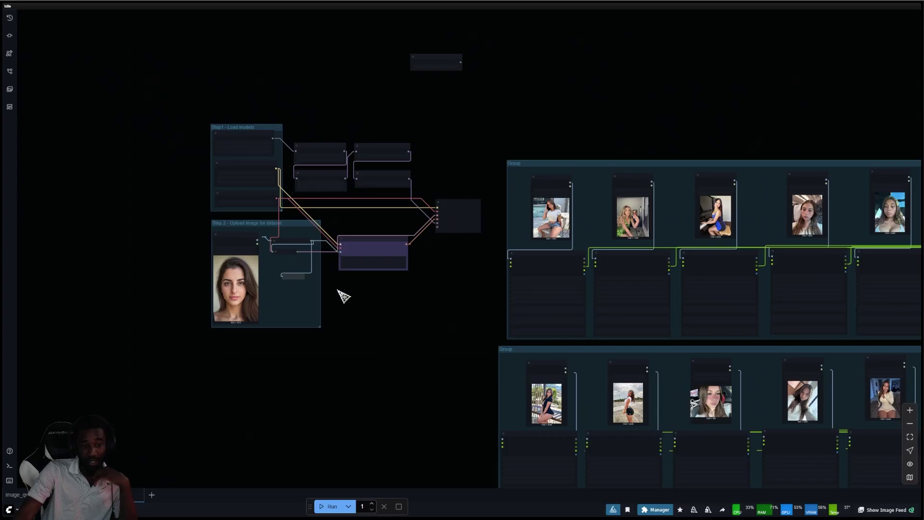
scroll(338, 291, "up", 4)
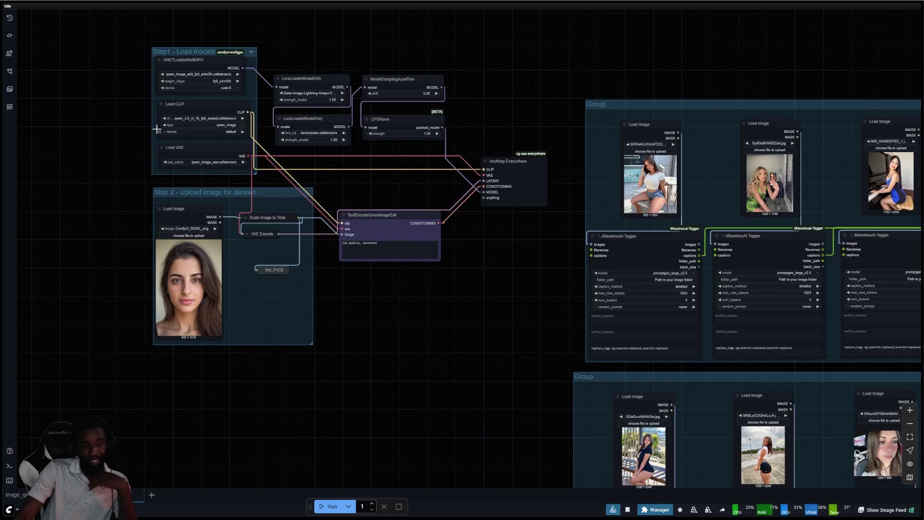
scroll(157, 128, "up", 1)
scroll(128, 113, "up", 2)
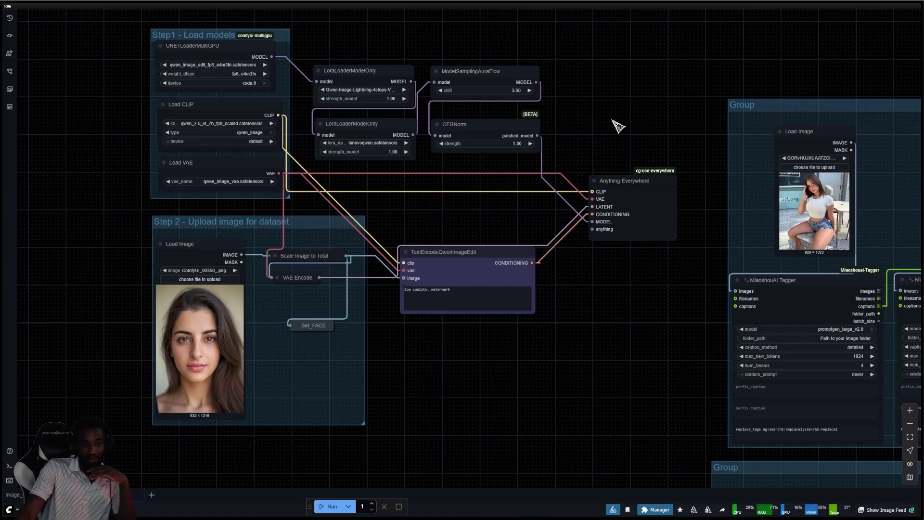
left_click_drag(611, 120, 622, 139)
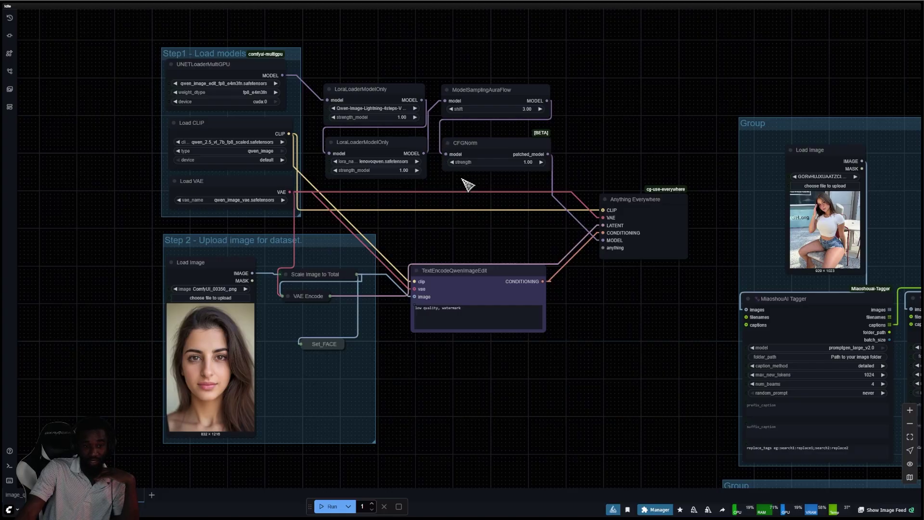
scroll(352, 87, "up", 4)
scroll(337, 72, "down", 4)
scroll(337, 72, "up", 4)
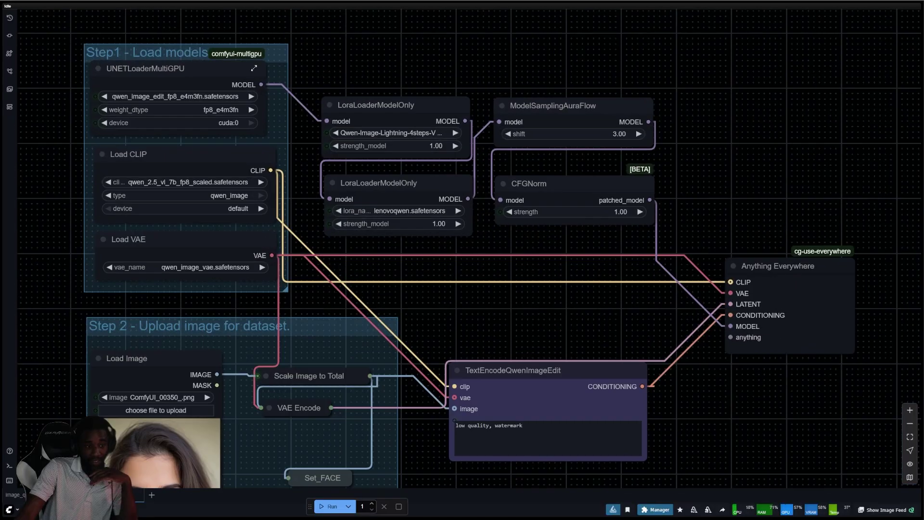
scroll(185, 118, "up", 3)
left_click(188, 121)
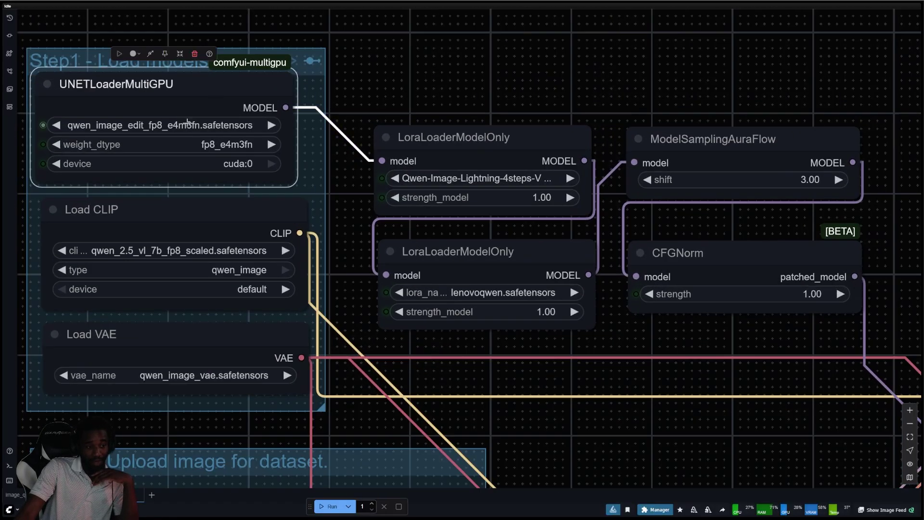
left_click(200, 225)
left_click(186, 347)
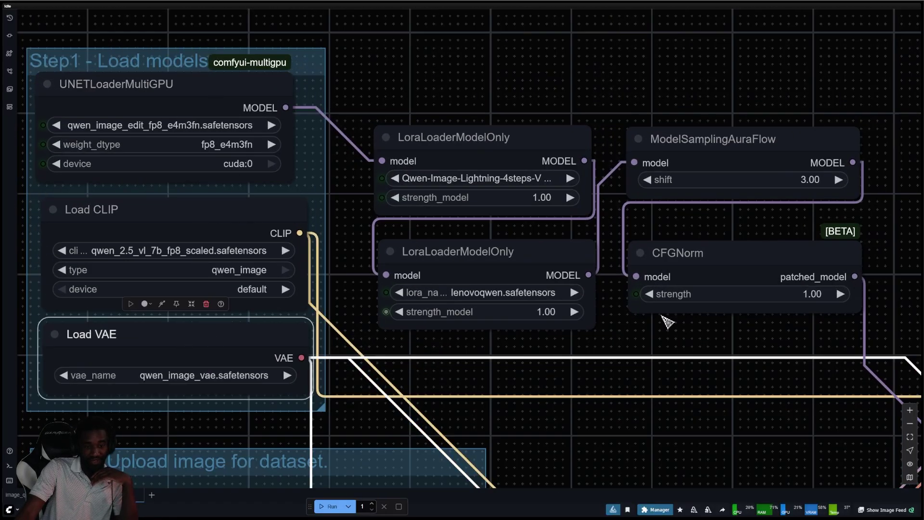
left_click_drag(649, 384, 591, 407)
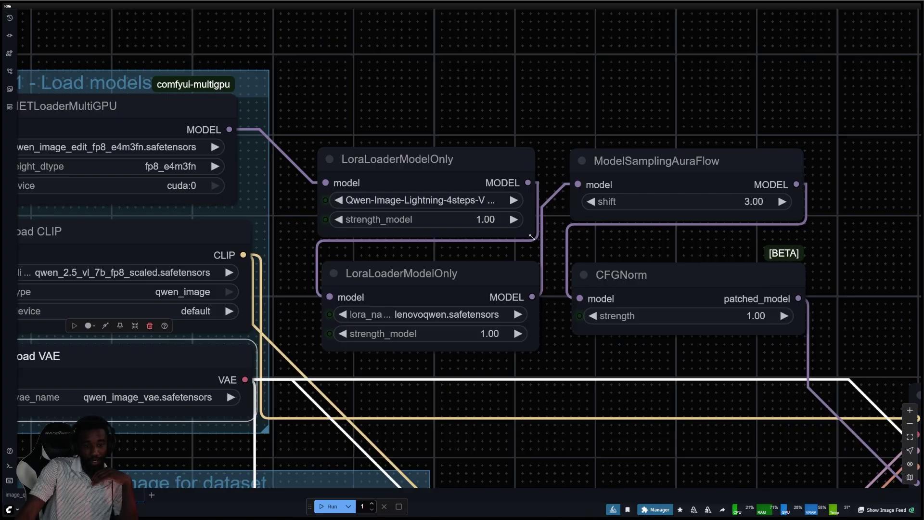
- Widen the top LoRA loader to show Qwen-Image-Lightning-4steps-V1.0.safetensors and move it higher
left_click_drag(532, 237, 612, 238)
left_click_drag(487, 155, 482, 72)
left_click(486, 175)
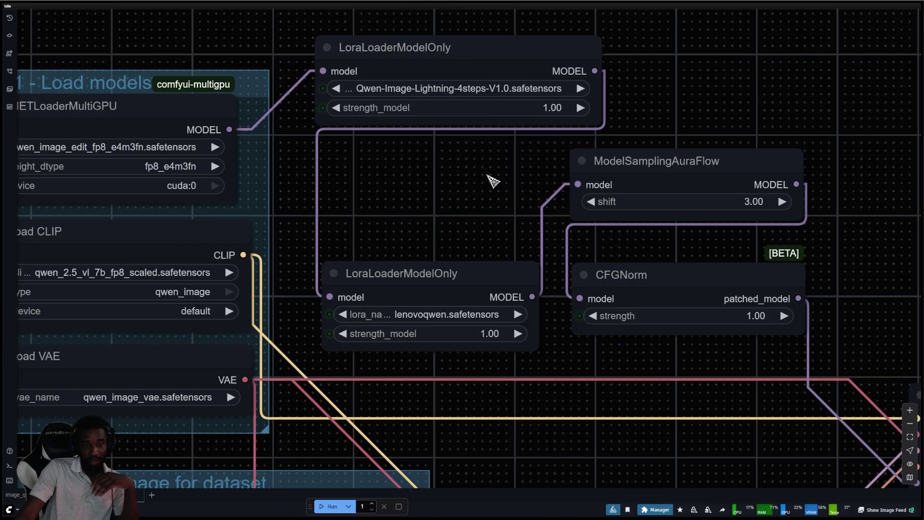
scroll(488, 178, "down", 3)
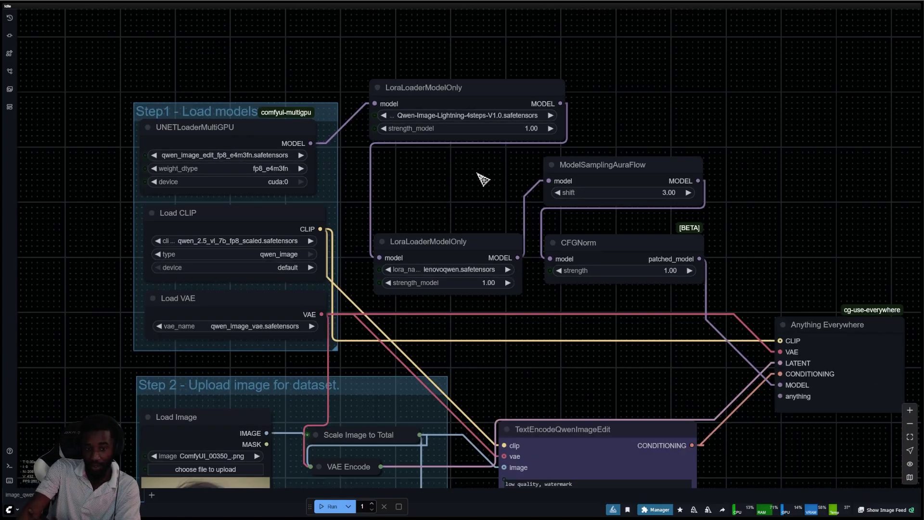
scroll(467, 185, "down", 5)
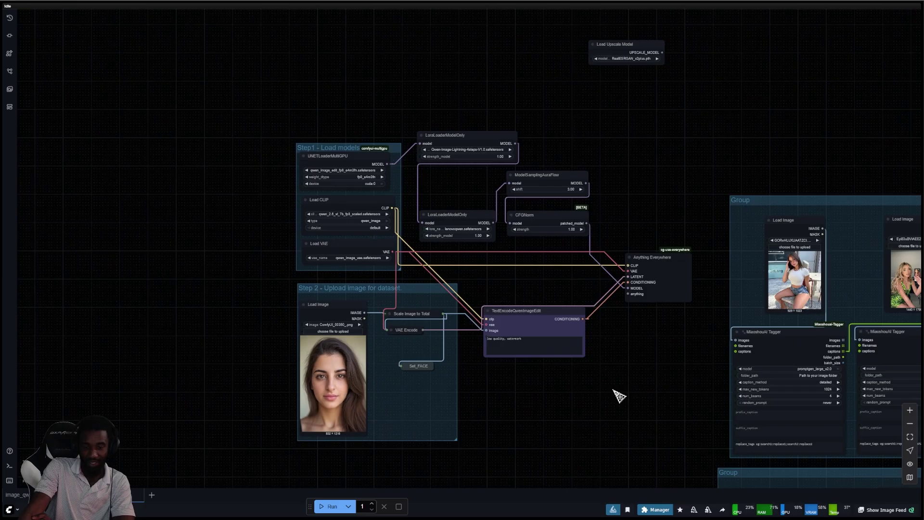
scroll(583, 415, "up", 3)
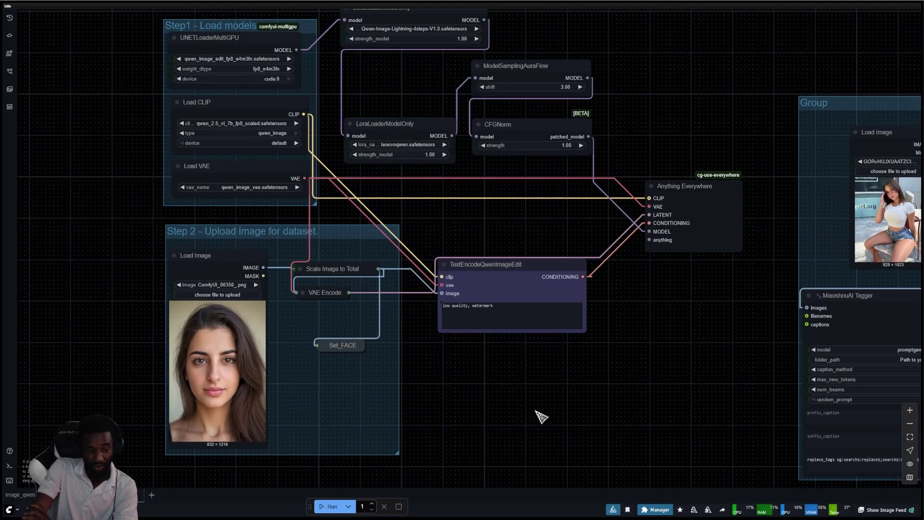
left_click_drag(514, 415, 545, 396)
scroll(297, 415, "up", 3)
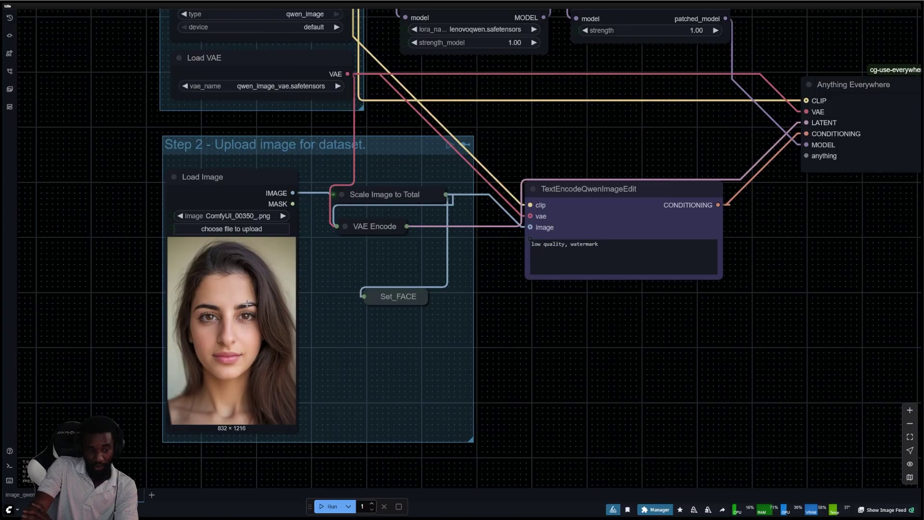
left_click(220, 316)
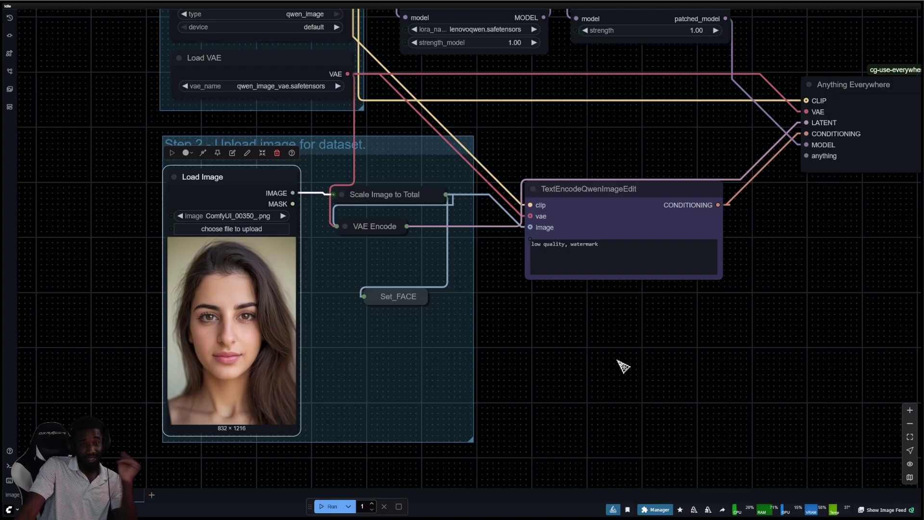
scroll(594, 359, "down", 3)
left_click_drag(621, 368, 455, 362)
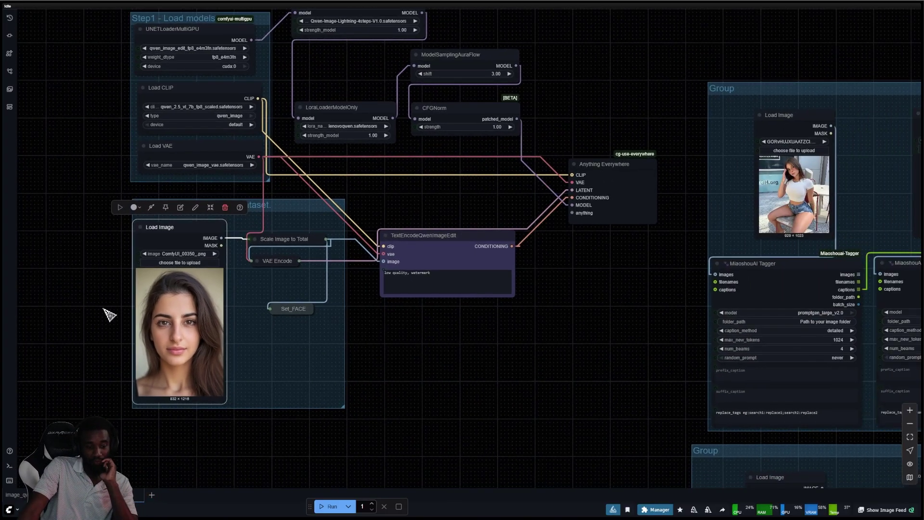
scroll(458, 296, "down", 3)
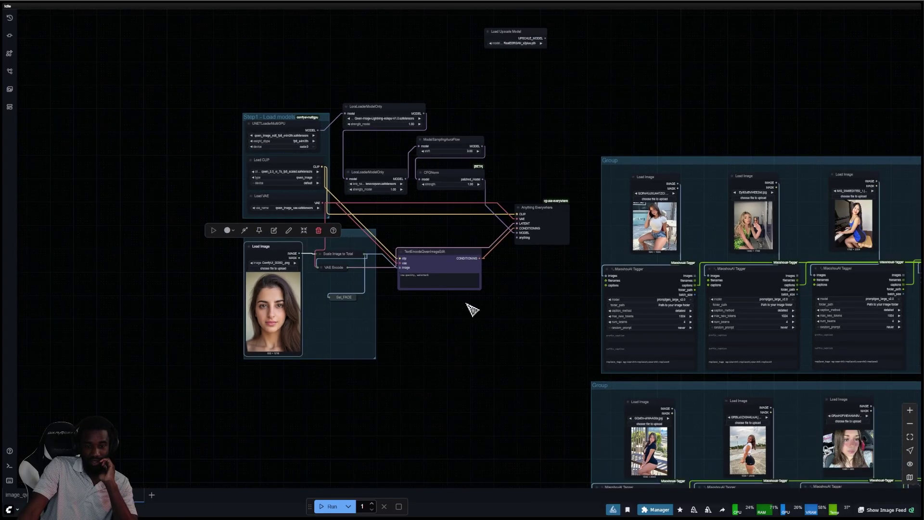
scroll(480, 260, "up", 3)
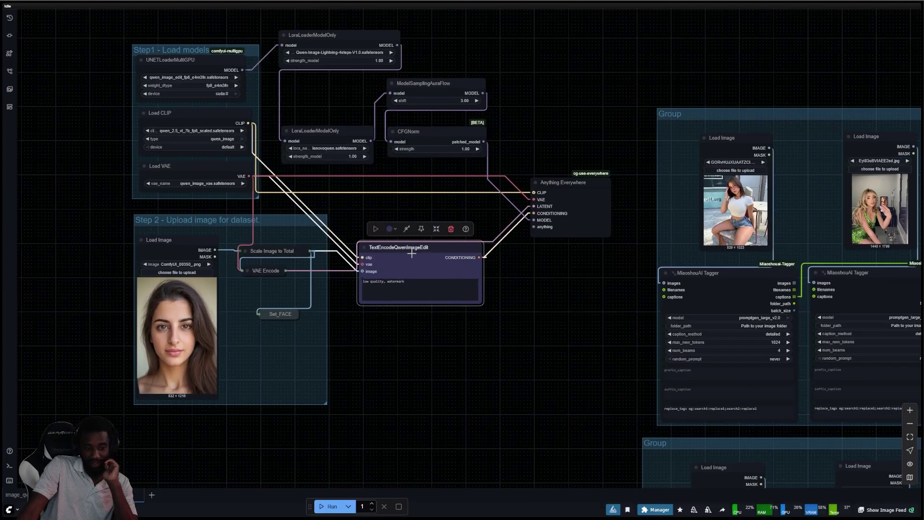
scroll(492, 372, "down", 4)
scroll(496, 351, "up", 6)
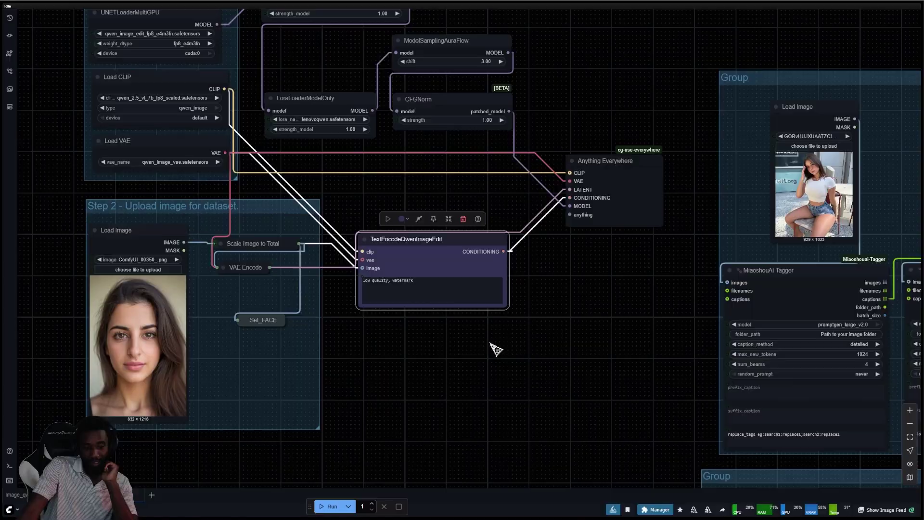
scroll(645, 217, "up", 3)
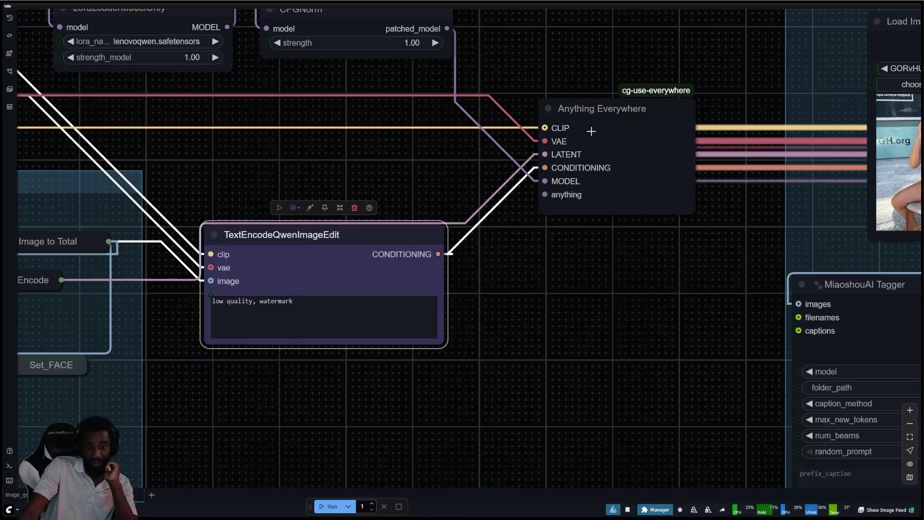
left_click(595, 111)
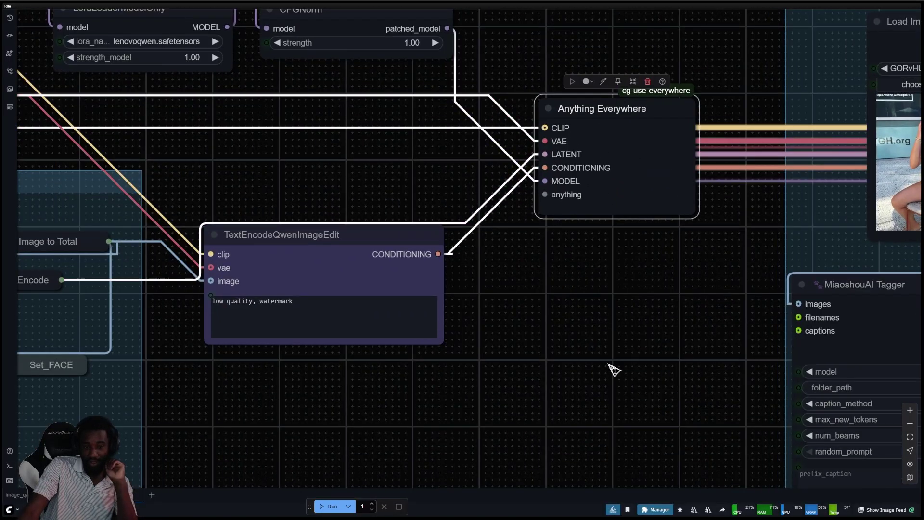
scroll(605, 327, "down", 5)
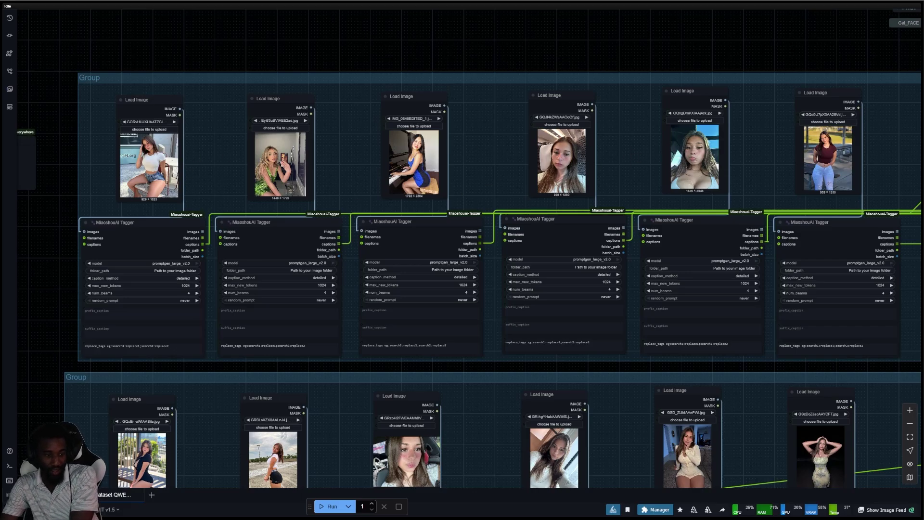
scroll(123, 288, "up", 4)
scroll(121, 285, "down", 4)
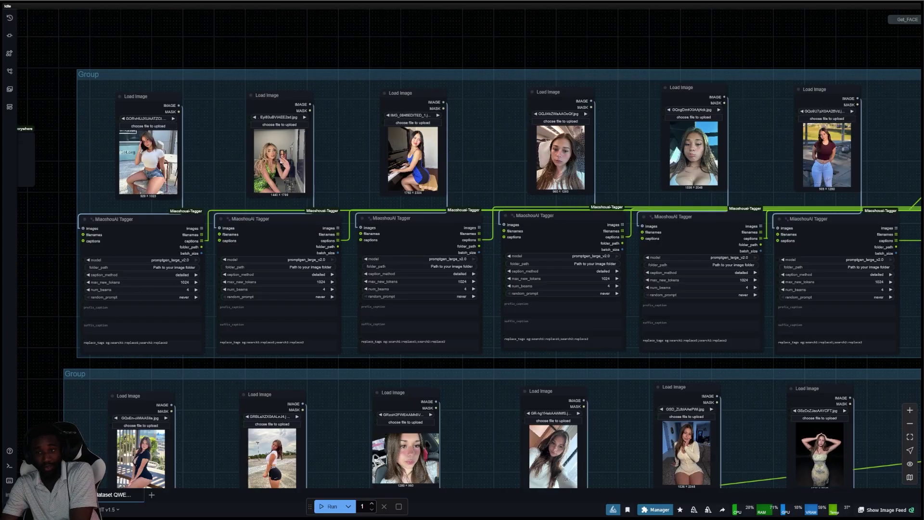
scroll(491, 57, "down", 4)
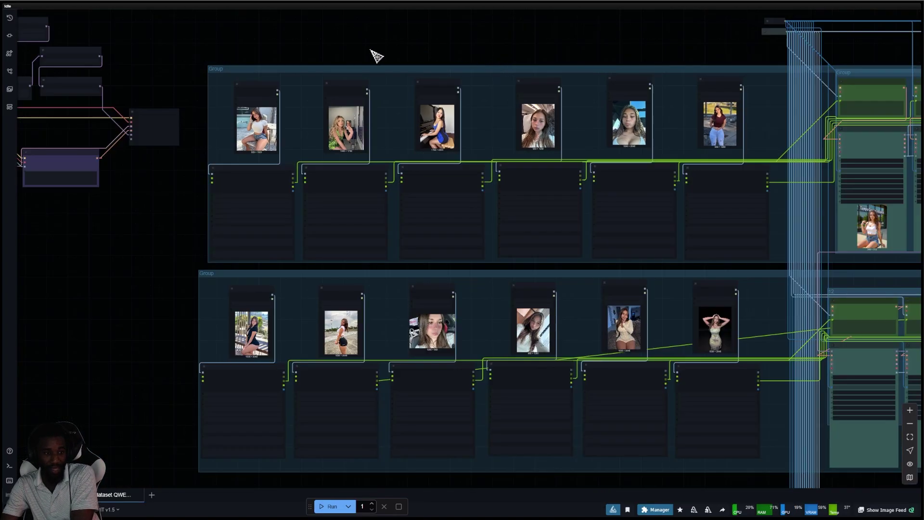
left_click_drag(370, 50, 593, 52)
left_click(108, 237)
scroll(601, 137, "up", 3)
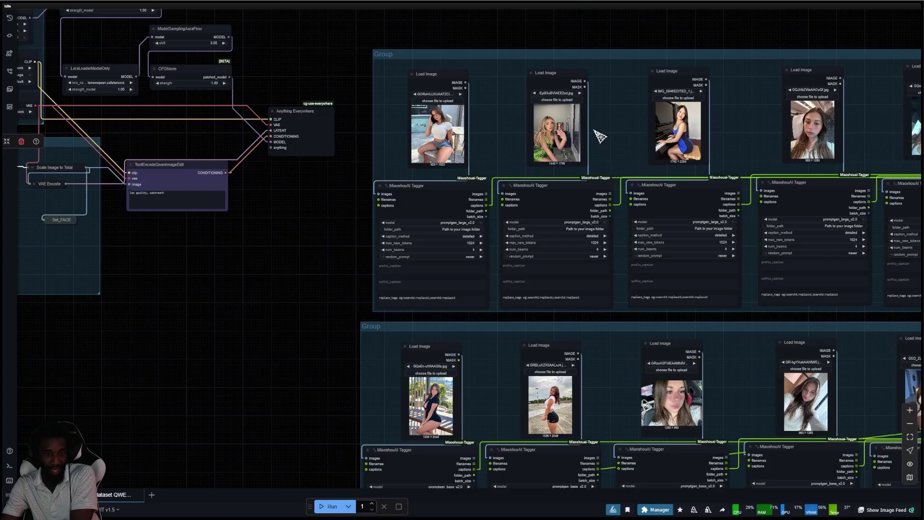
left_click(457, 129)
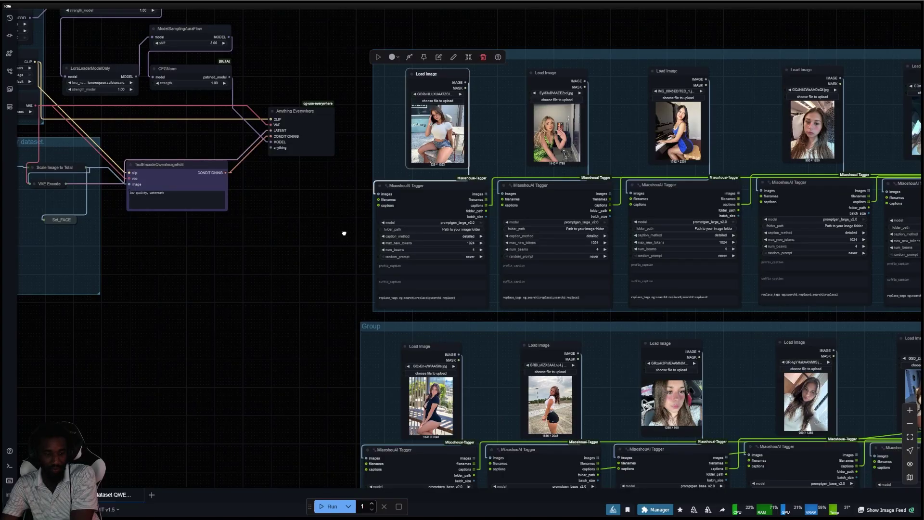
left_click_drag(342, 231, 107, 261)
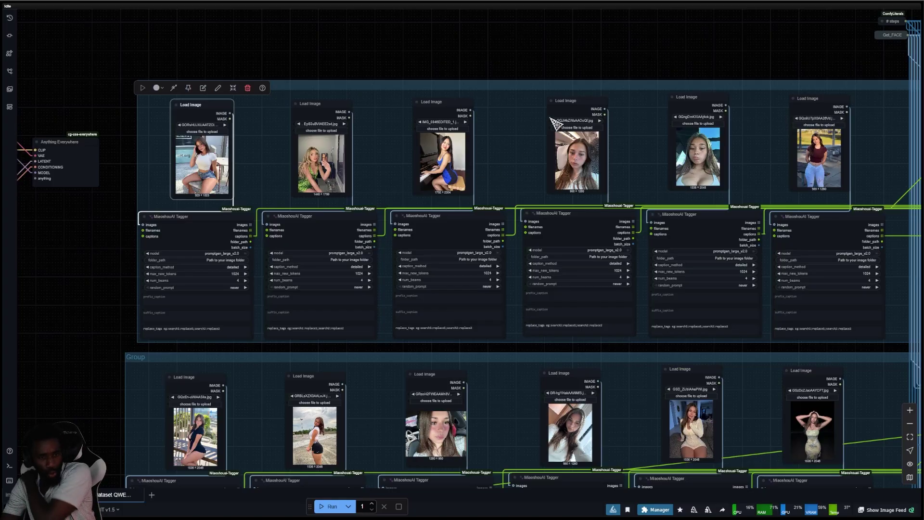
left_click_drag(597, 62, 356, 94)
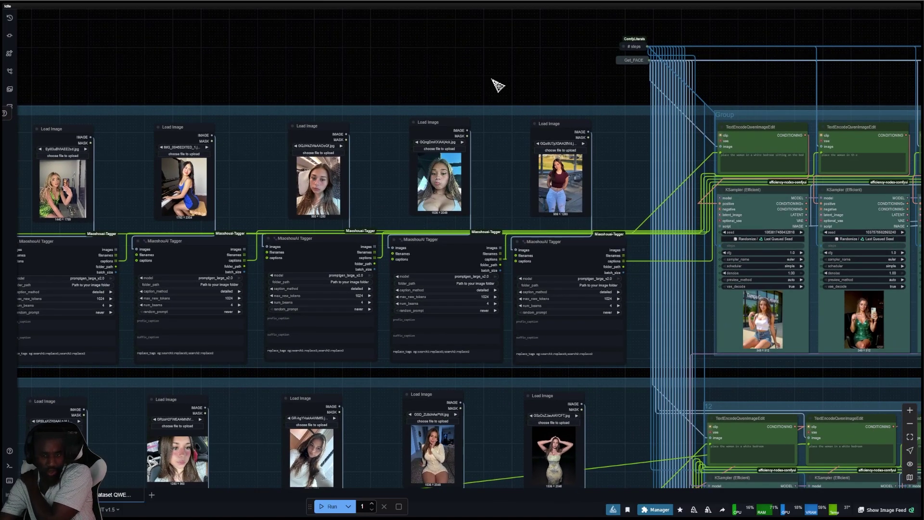
left_click_drag(597, 87, 397, 86)
scroll(667, 116, "up", 7)
left_click(418, 192)
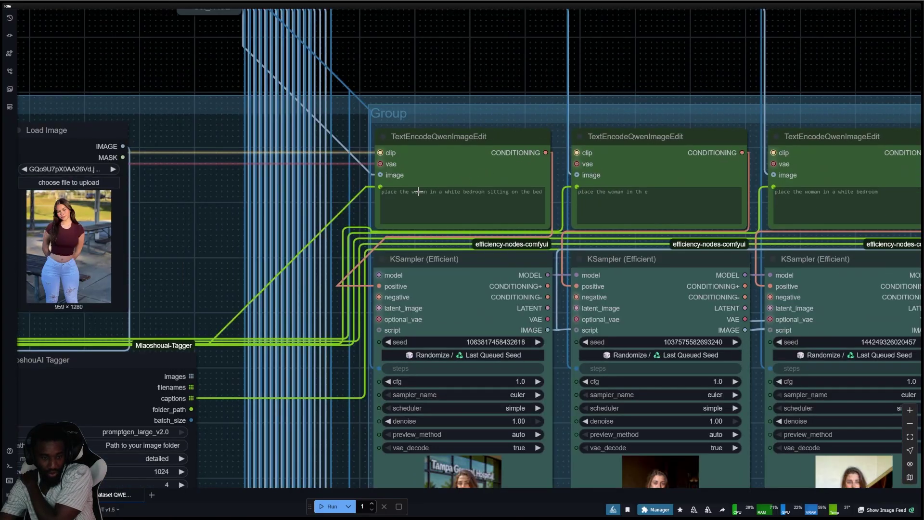
scroll(504, 209, "down", 10)
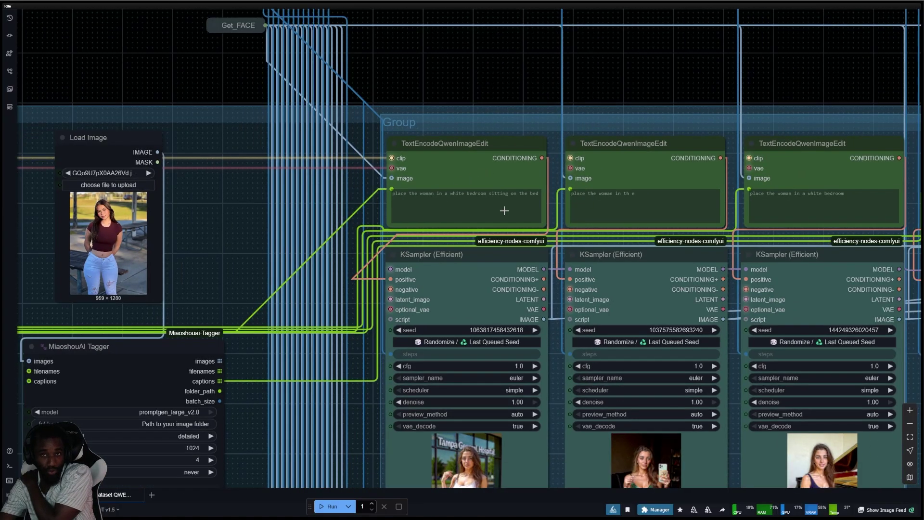
scroll(504, 213, "down", 2)
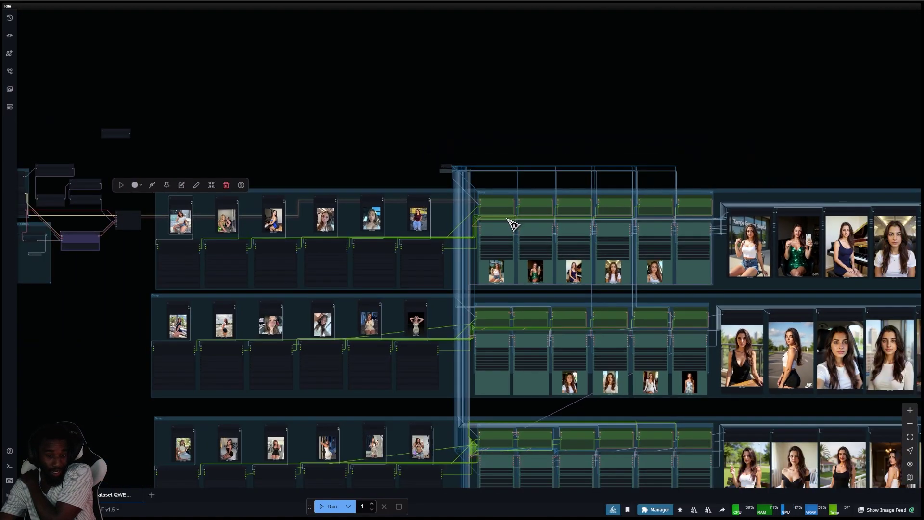
scroll(706, 91, "down", 3)
scroll(689, 73, "down", 3)
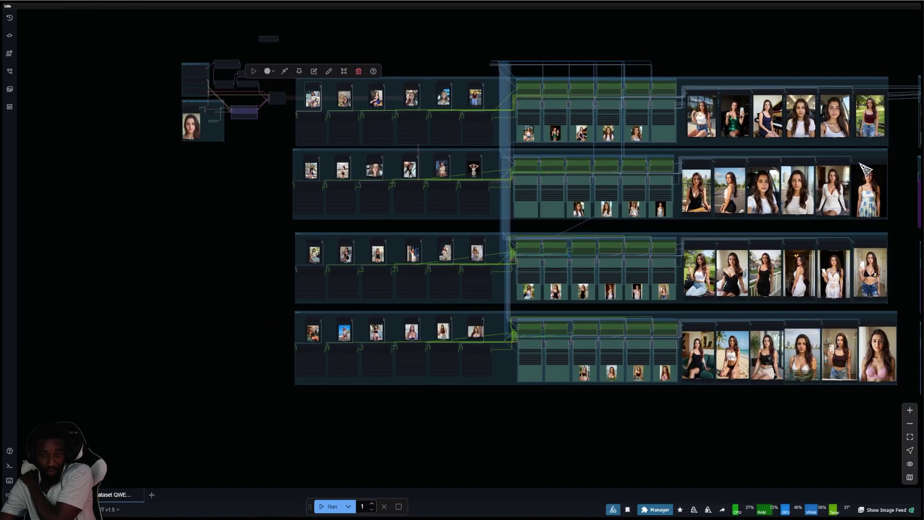
scroll(522, 77, "up", 3)
scroll(626, 115, "up", 3)
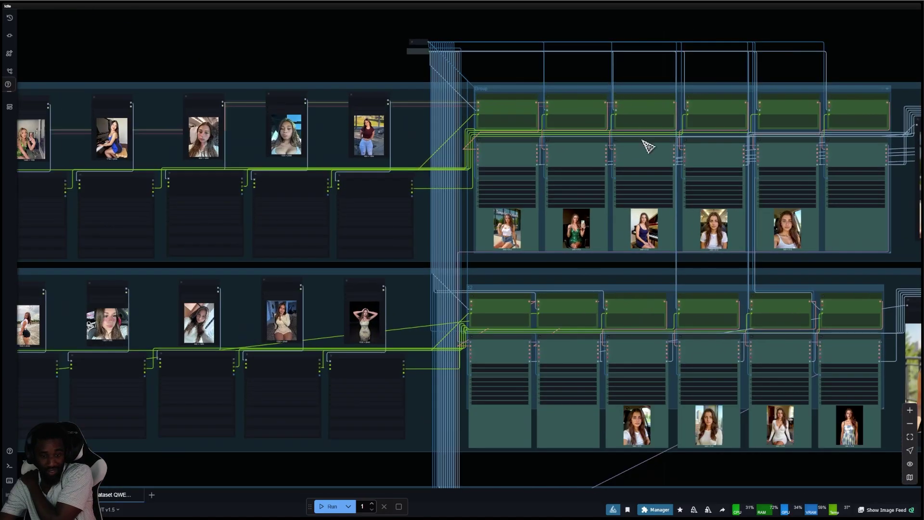
scroll(859, 138, "up", 2)
scroll(859, 137, "up", 1)
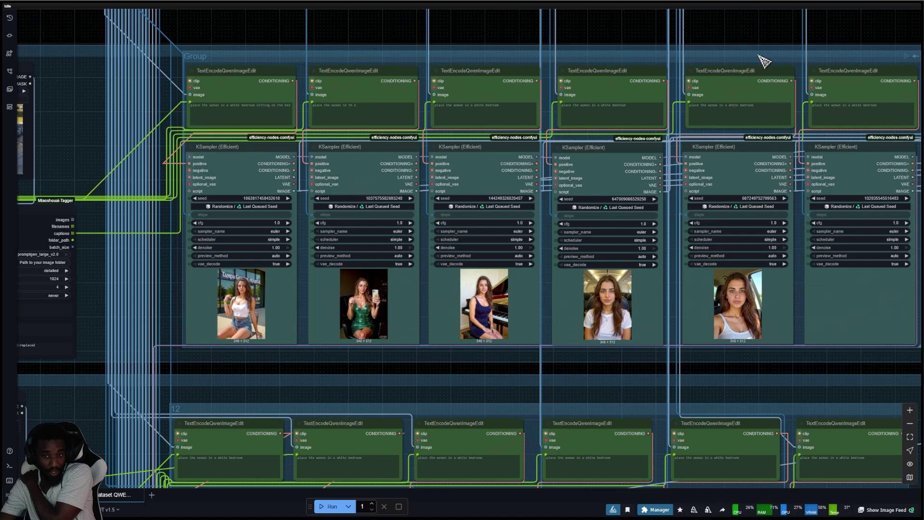
left_click_drag(737, 39, 696, 47)
scroll(662, 96, "up", 1)
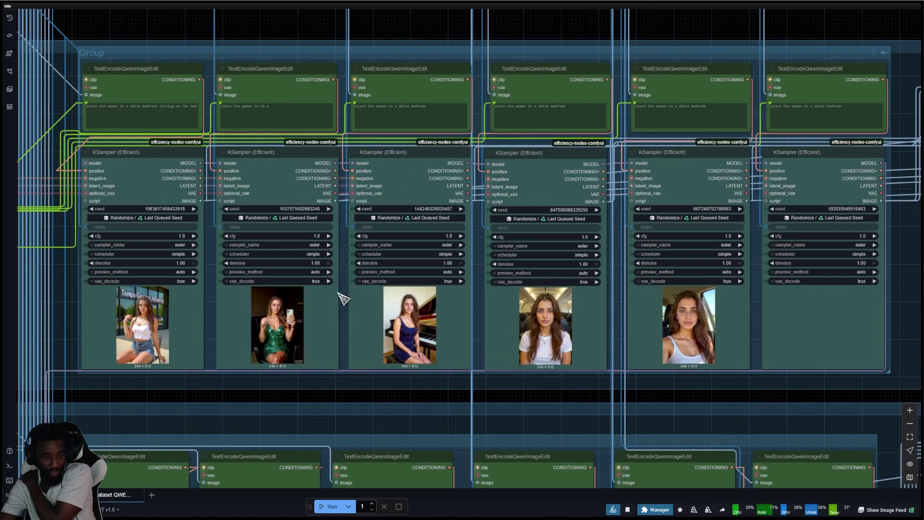
scroll(495, 297, "up", 1)
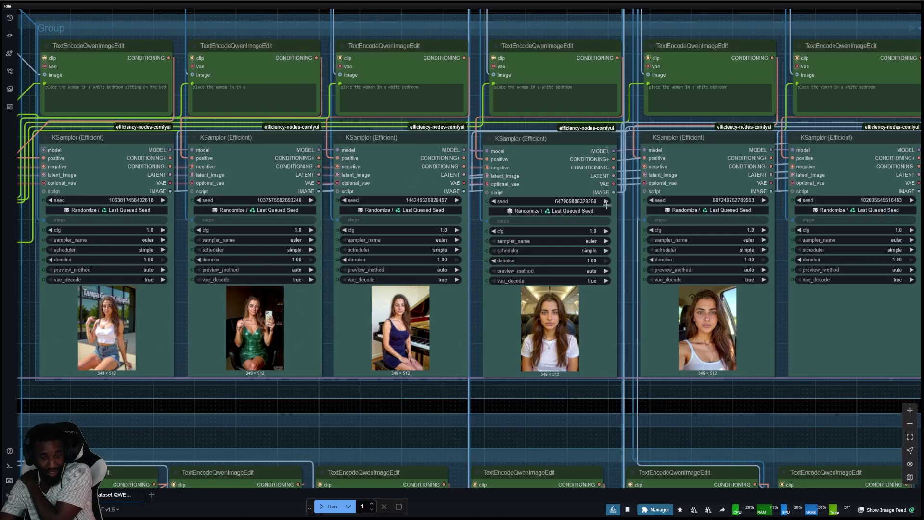
left_click_drag(776, 411, 279, 428)
- Drag the face Load Image node across the first group's results, past the hospital, green-dress, piano and car selfie images
scroll(279, 427, "down", 3)
scroll(574, 423, "down", 1)
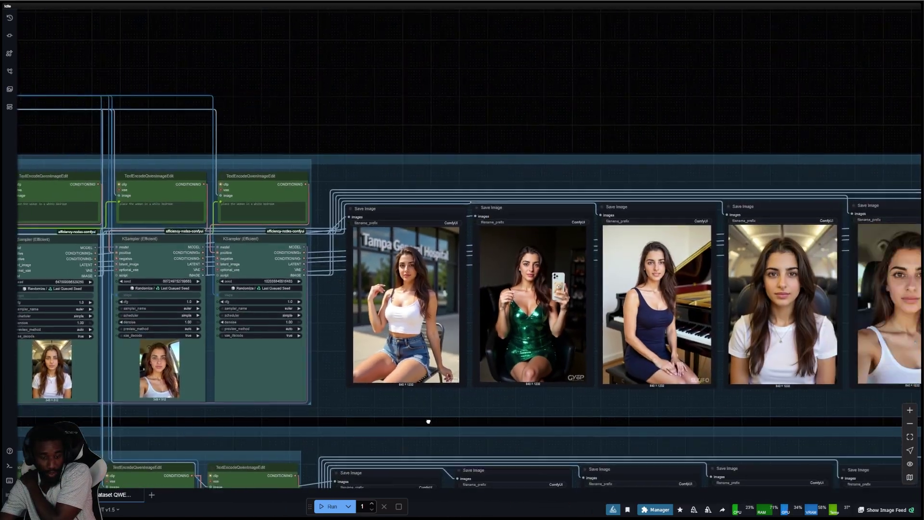
scroll(425, 420, "down", 1)
scroll(803, 336, "up", 3)
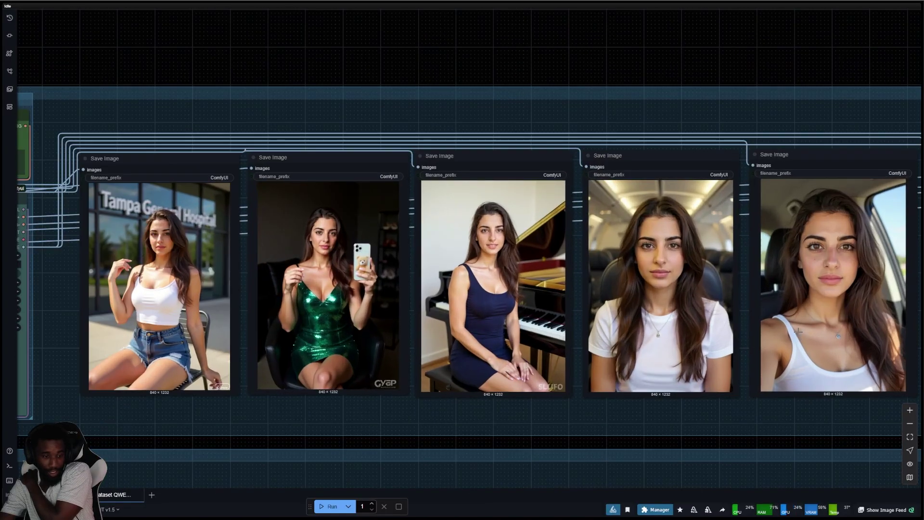
scroll(798, 331, "down", 8)
scroll(569, 237, "down", 7)
left_click_drag(537, 154, 690, 107)
left_click_drag(60, 251, 624, 217)
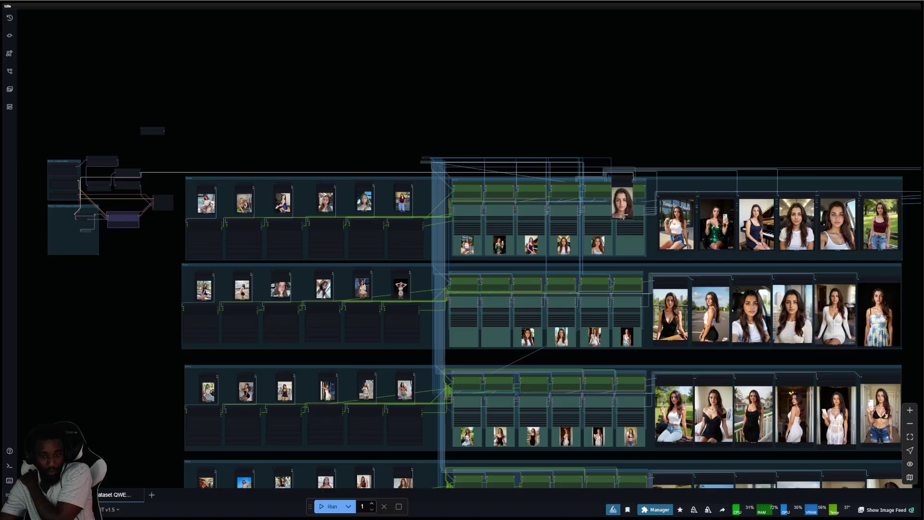
scroll(623, 226, "up", 5)
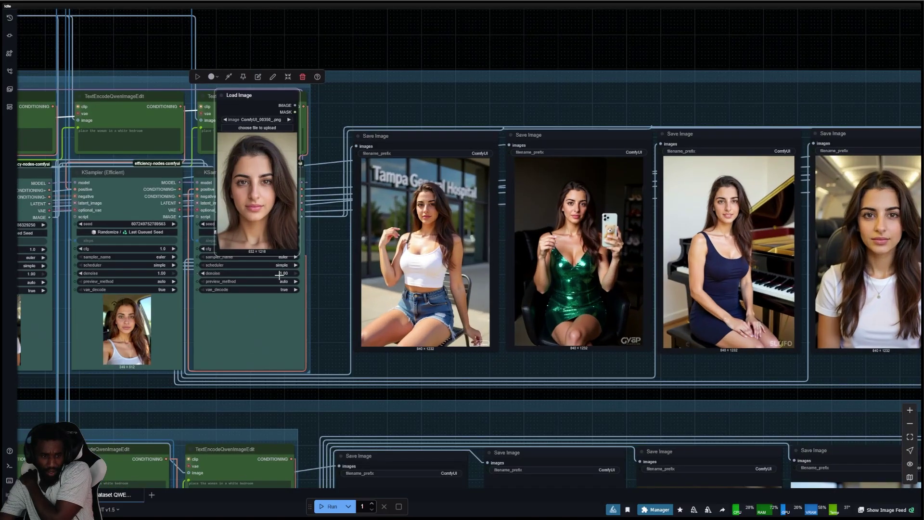
scroll(450, 250, "up", 4)
left_click_drag(167, 169, 443, 230)
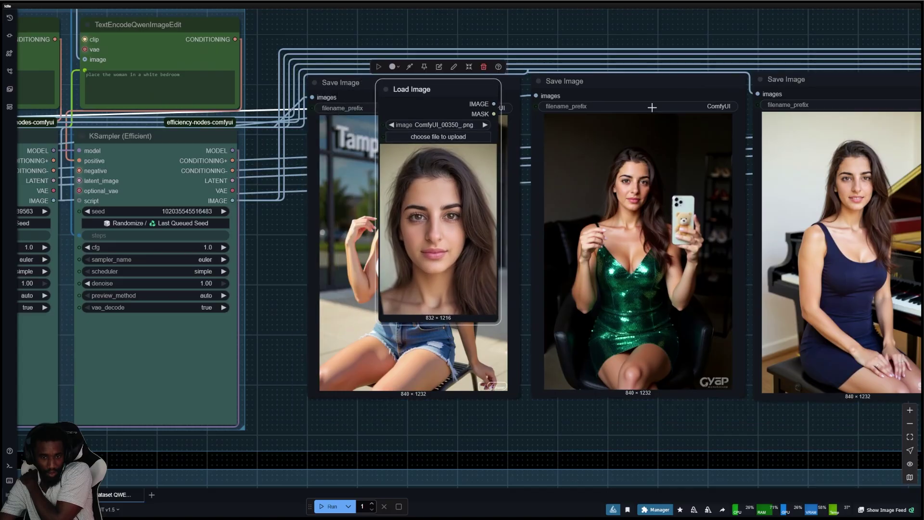
left_click_drag(738, 41, 414, 35)
left_click_drag(157, 239, 390, 229)
left_click_drag(738, 37, 621, 61)
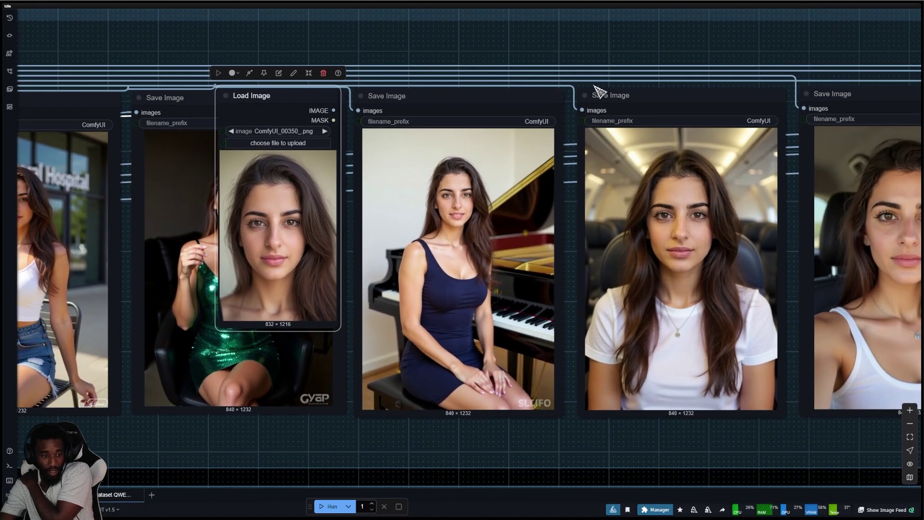
scroll(593, 92, "down", 5)
scroll(555, 105, "up", 4)
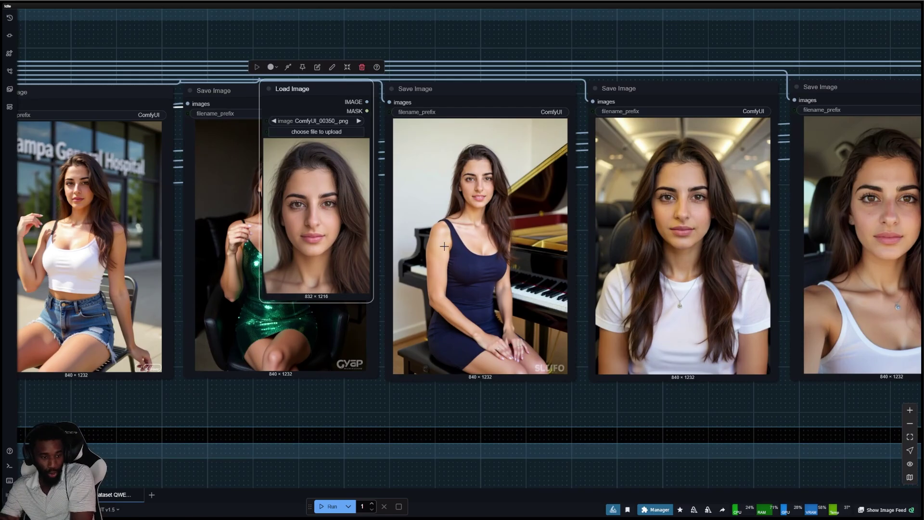
left_click_drag(342, 242, 571, 244)
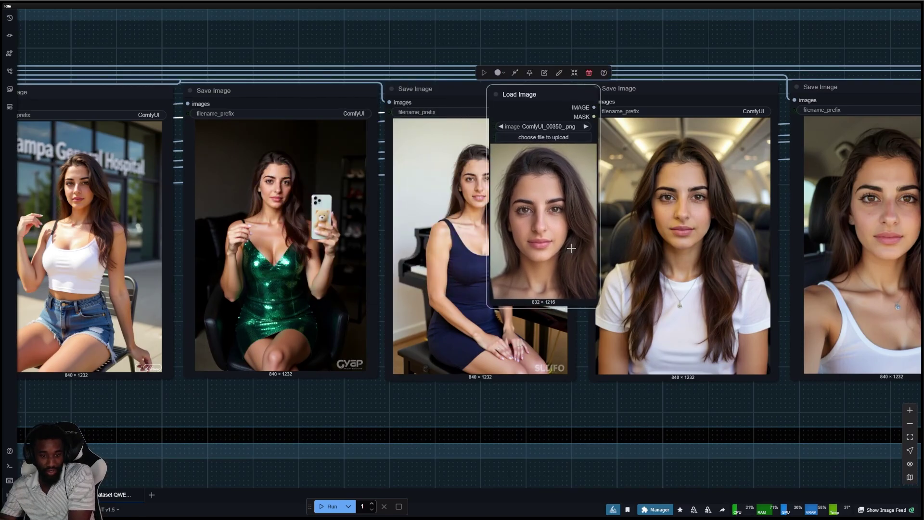
scroll(573, 245, "down", 4)
left_click_drag(656, 377, 397, 391)
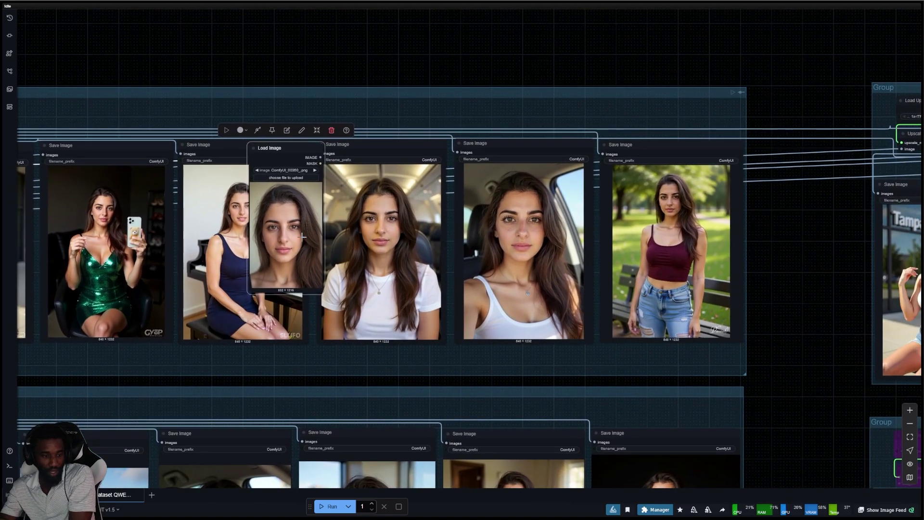
left_click_drag(303, 237, 619, 216)
- Carry the face image through the second group's results and drop it beside the third group's outputs
scroll(694, 243, "down", 6)
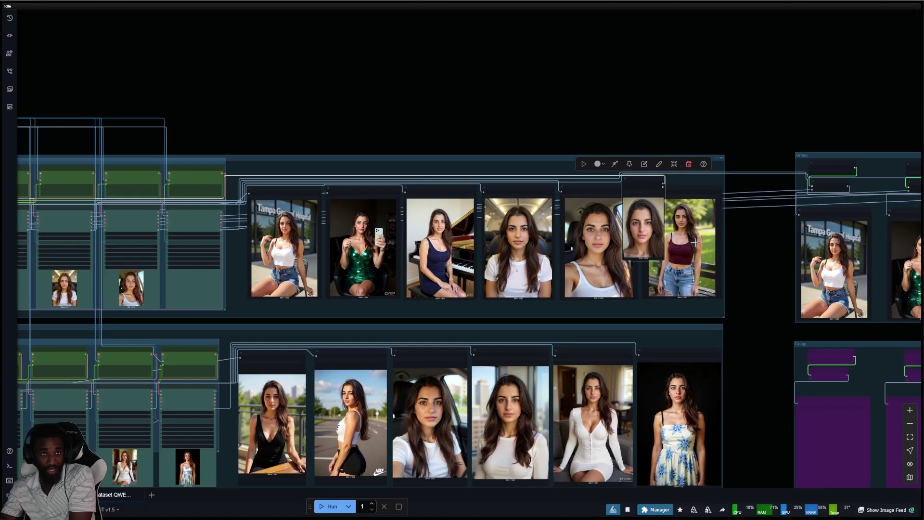
scroll(695, 242, "down", 3)
left_click_drag(677, 139, 823, 89)
left_click_drag(805, 167, 519, 287)
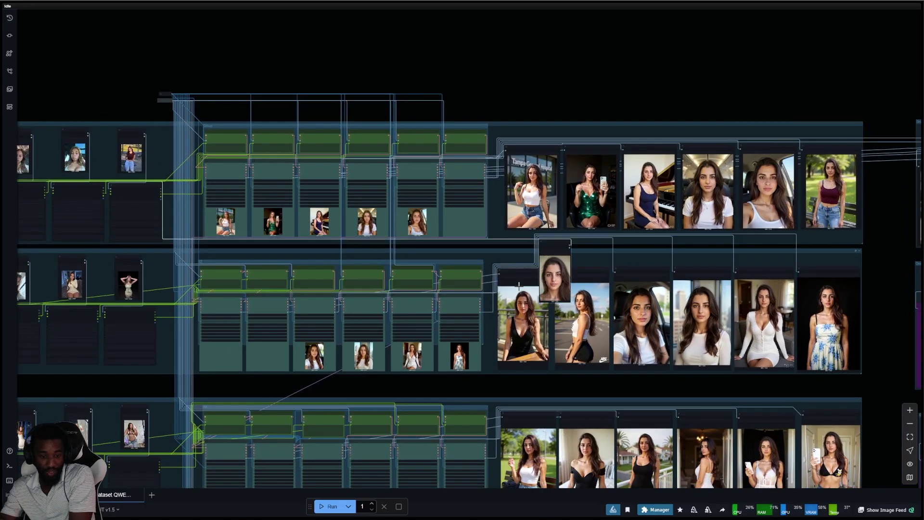
scroll(626, 385, "up", 5)
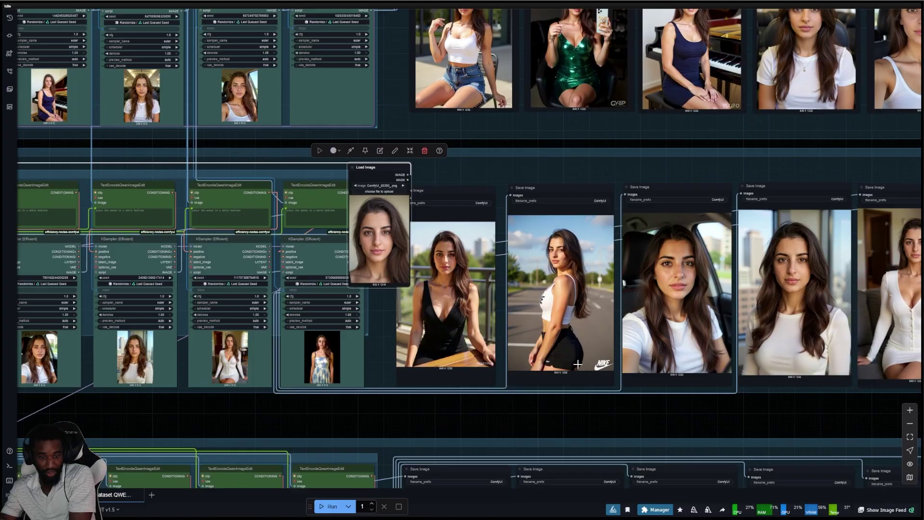
scroll(774, 261, "down", 4)
left_click_drag(713, 320, 528, 299)
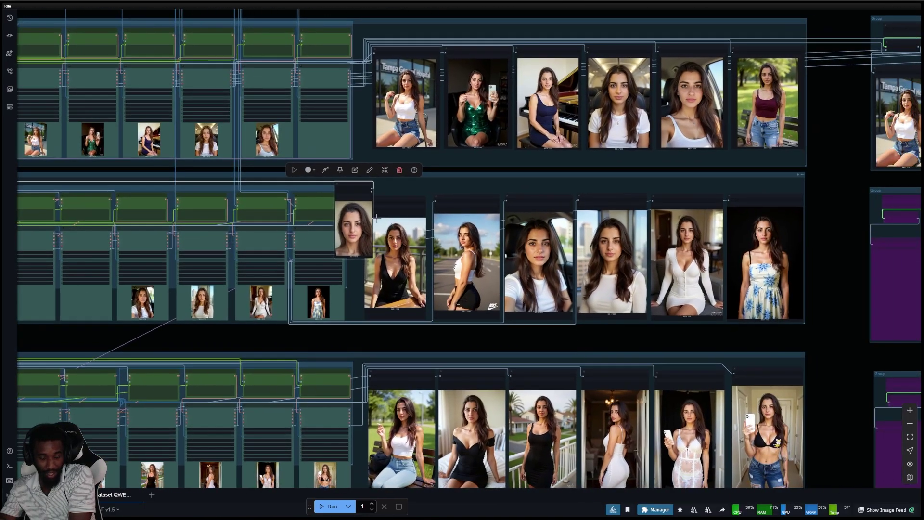
scroll(447, 243, "up", 3)
scroll(652, 373, "down", 3)
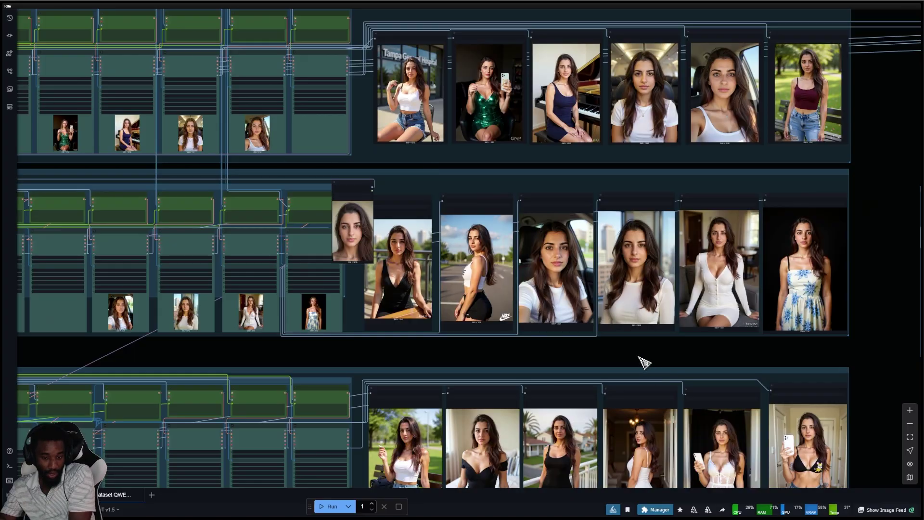
left_click_drag(614, 354, 573, 224)
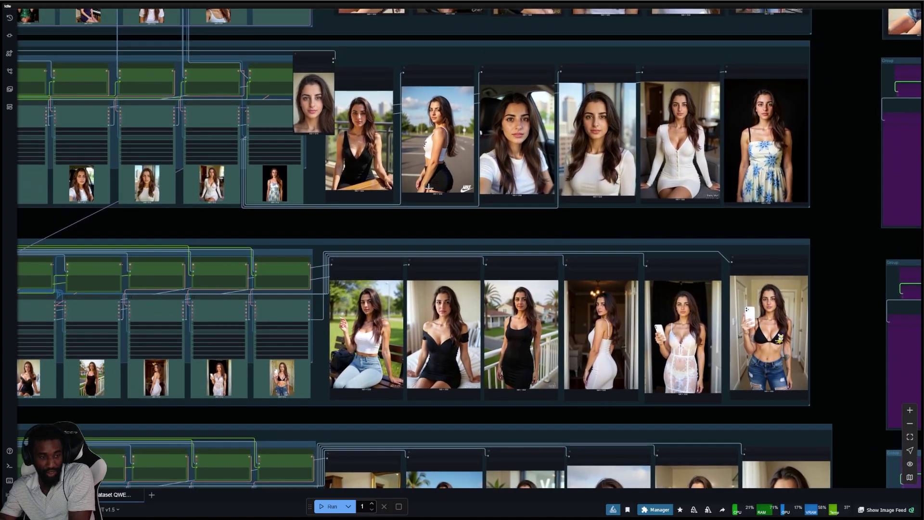
left_click_drag(326, 113, 304, 283)
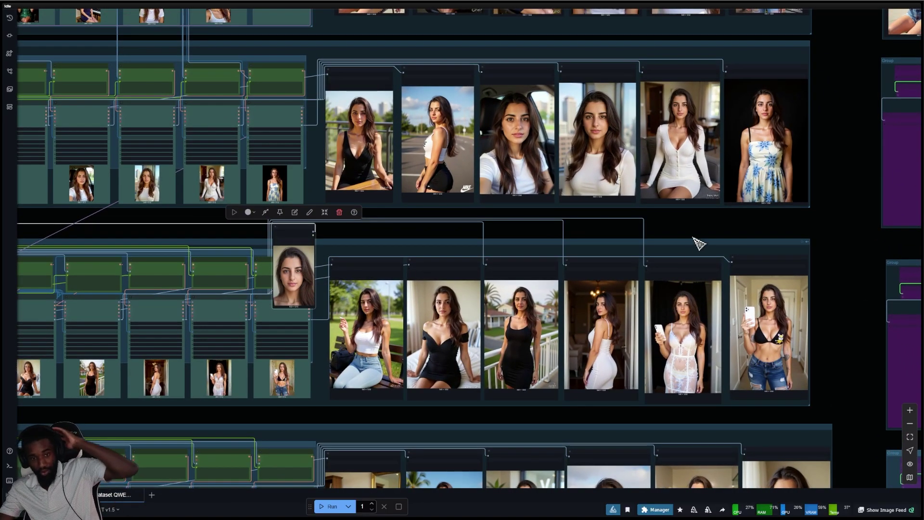
scroll(717, 248, "down", 3)
scroll(520, 286, "up", 2)
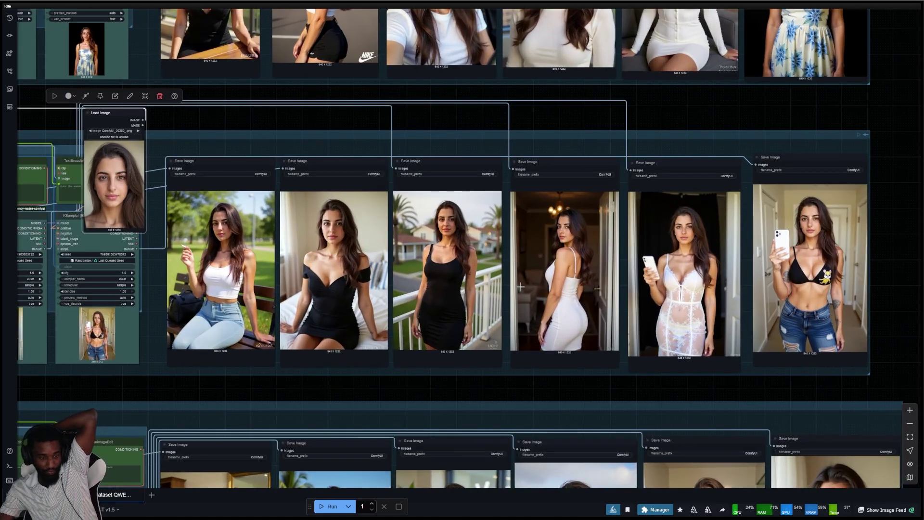
scroll(514, 292, "up", 4)
scroll(513, 292, "down", 5)
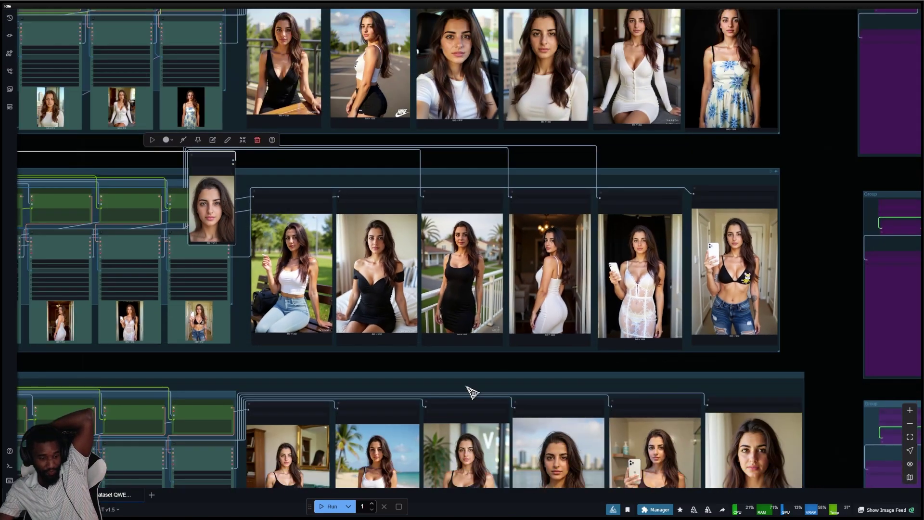
left_click_drag(506, 373, 509, 214)
scroll(583, 350, "up", 3)
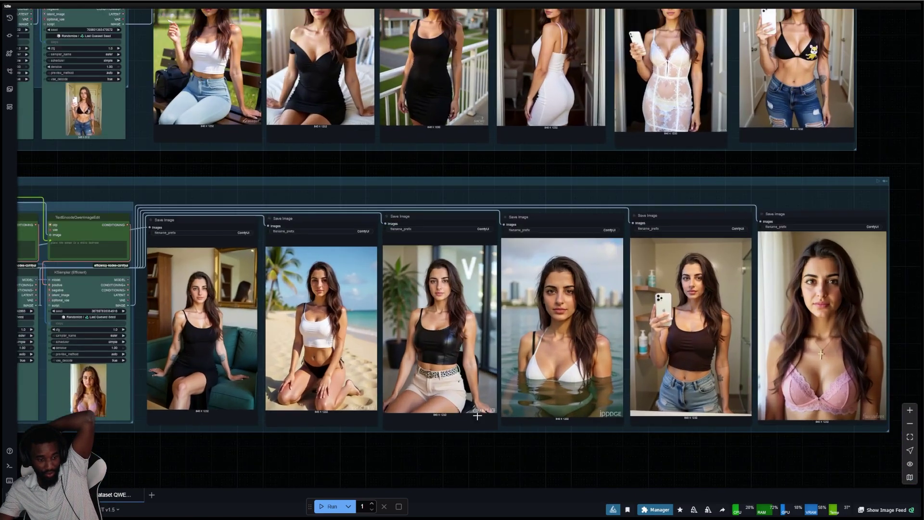
left_click_drag(245, 457, 545, 437)
scroll(491, 331, "up", 15)
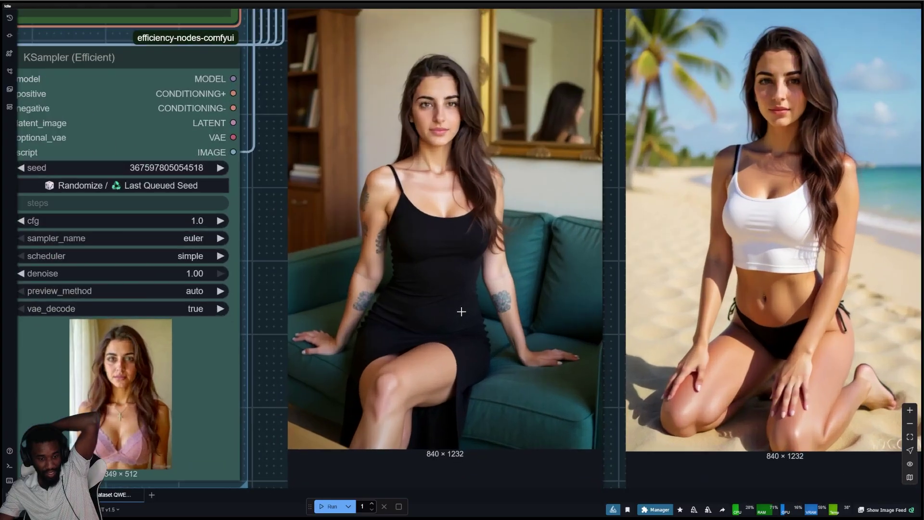
scroll(337, 140, "down", 8)
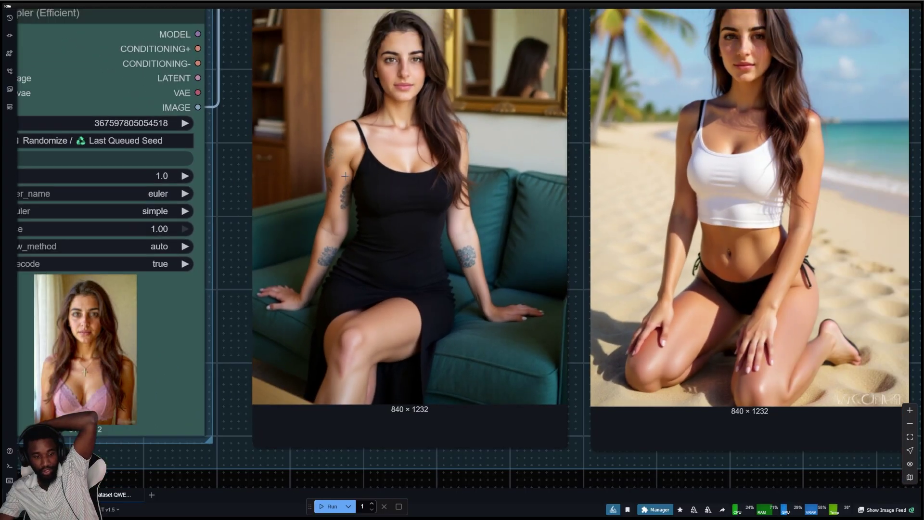
scroll(352, 181, "down", 4)
left_click_drag(160, 367, 620, 420)
left_click_drag(235, 411, 751, 442)
scroll(356, 426, "left", 10)
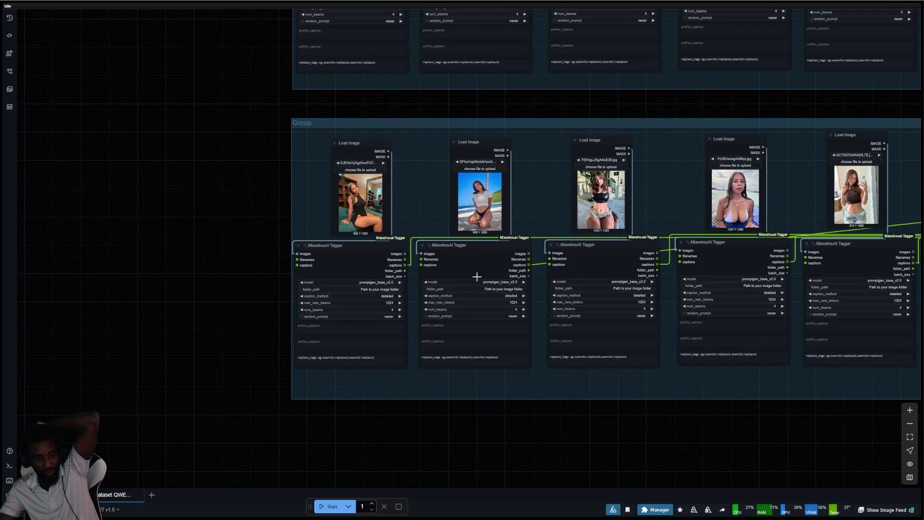
scroll(349, 186, "up", 20)
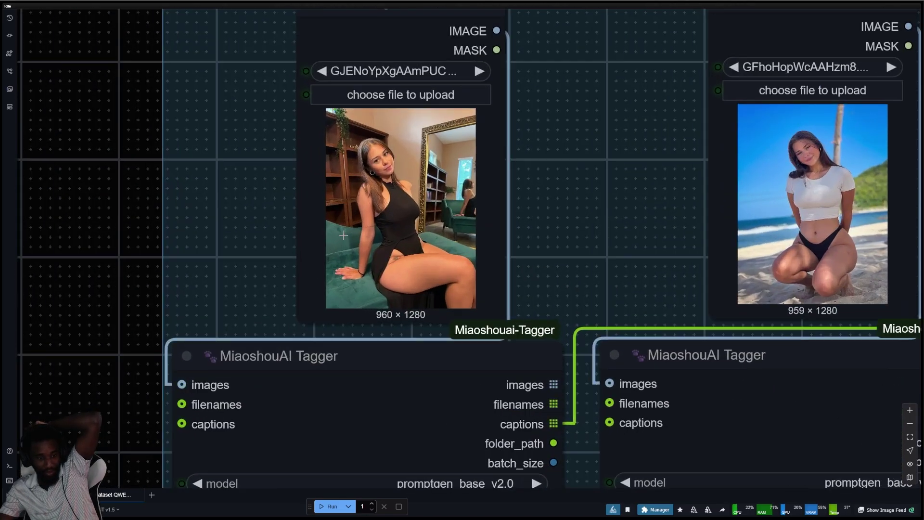
scroll(417, 182, "down", 15)
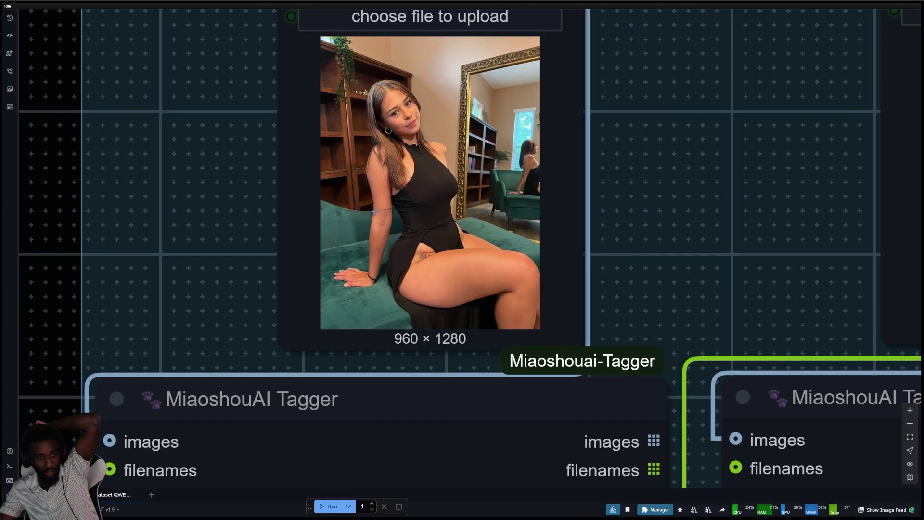
scroll(681, 179, "down", 10)
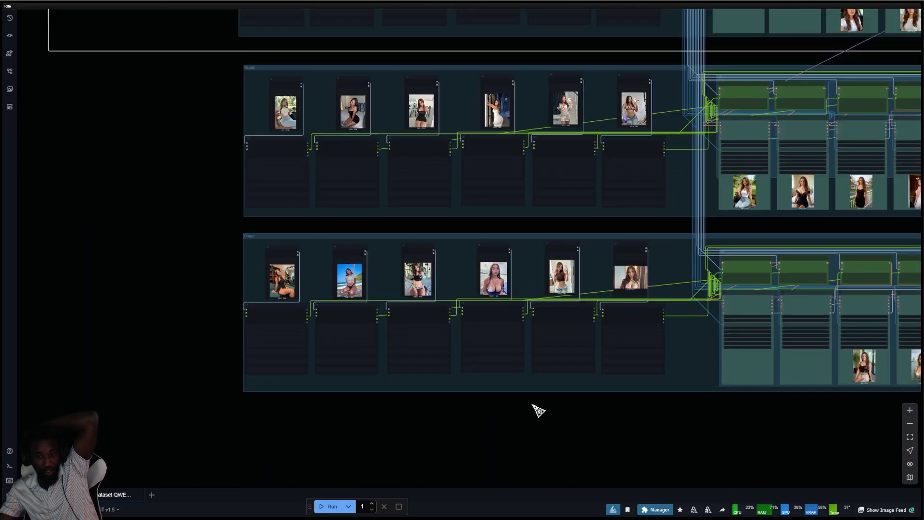
left_click_drag(672, 431, 427, 466)
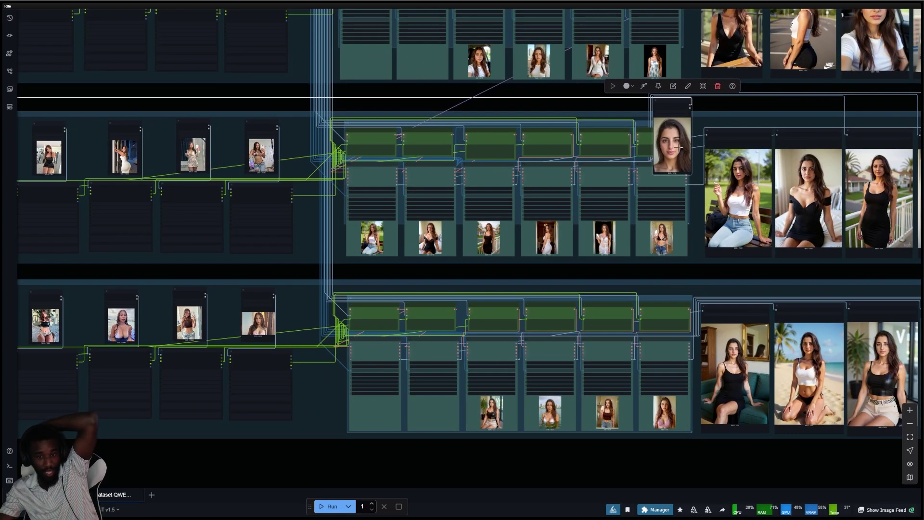
- Move the face portrait Load Image node into the upper-left setup group and deselect it
scroll(678, 145, "down", 5)
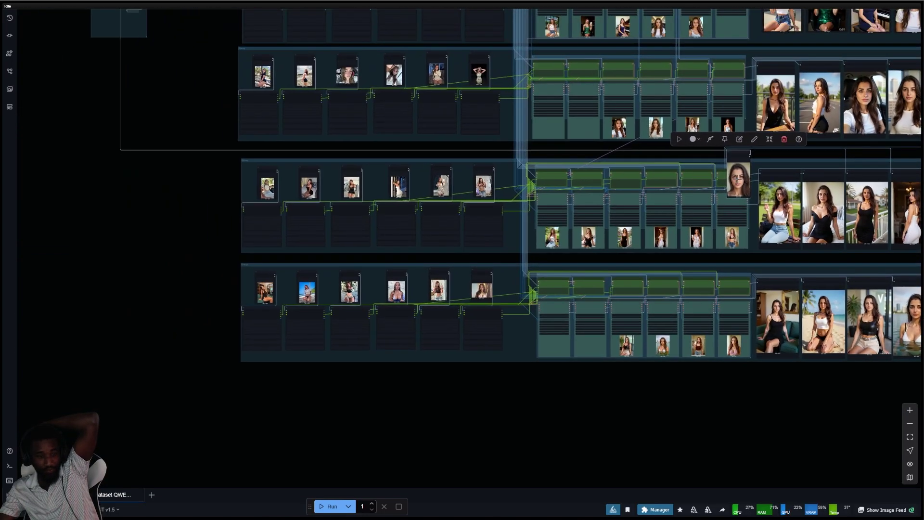
left_click_drag(738, 179, 103, 22)
left_click(138, 203)
scroll(138, 203, "down", 3)
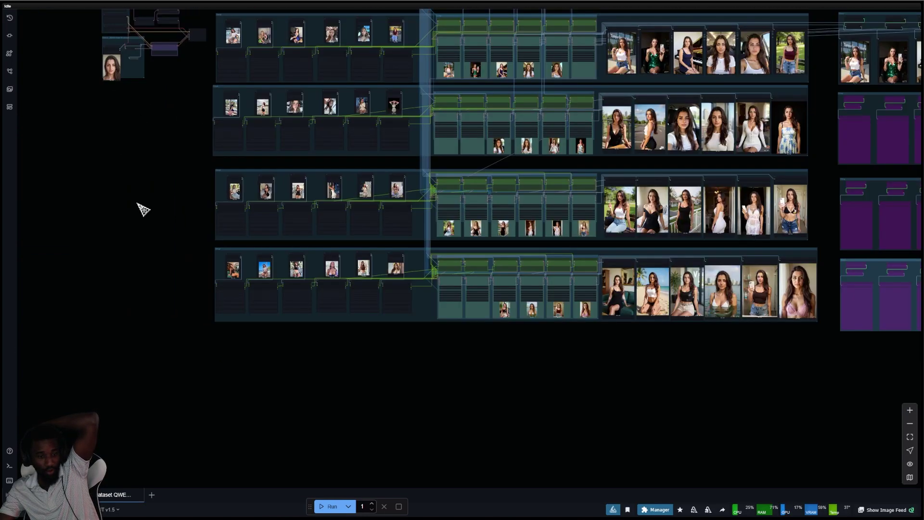
scroll(143, 209, "down", 2)
scroll(341, 203, "up", 3)
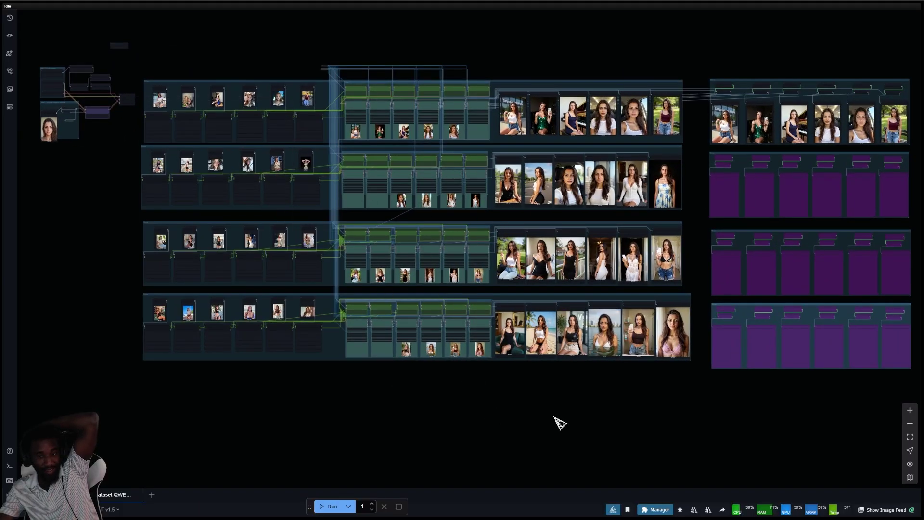
- Zoom in on the upscale group's six 1x-ITF-SkinDiffDetail-Lite-v1 Save Image outputs
left_click_drag(650, 412, 438, 449)
scroll(602, 64, "up", 13)
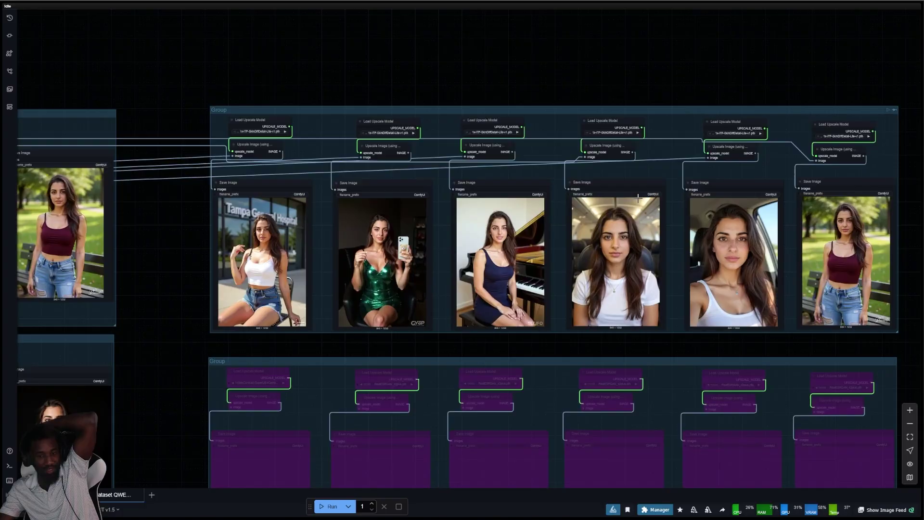
scroll(639, 198, "up", 1)
left_click_drag(769, 69, 720, 64)
scroll(324, 336, "down", 10)
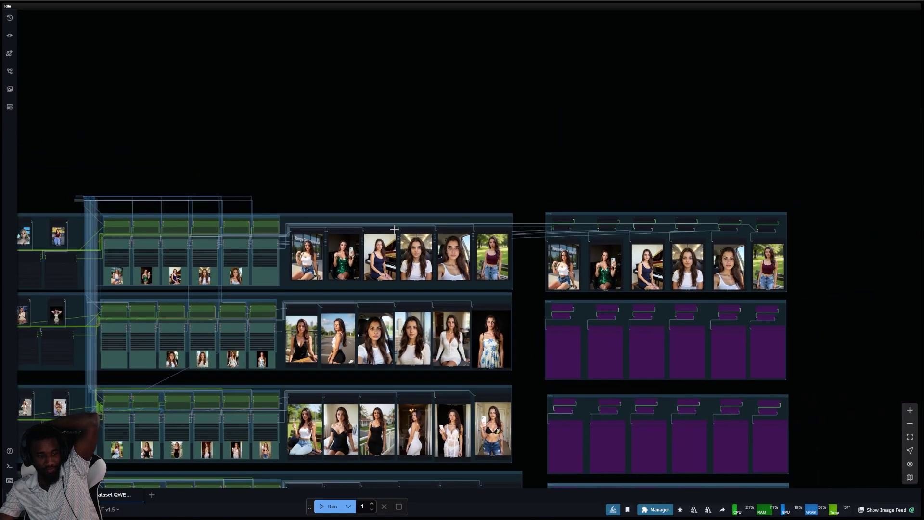
scroll(733, 327, "up", 10)
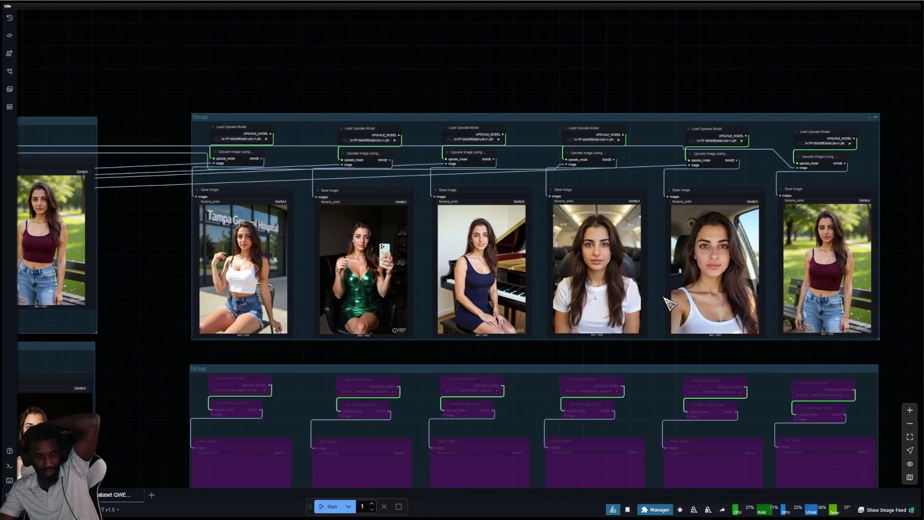
scroll(890, 228, "right", 2)
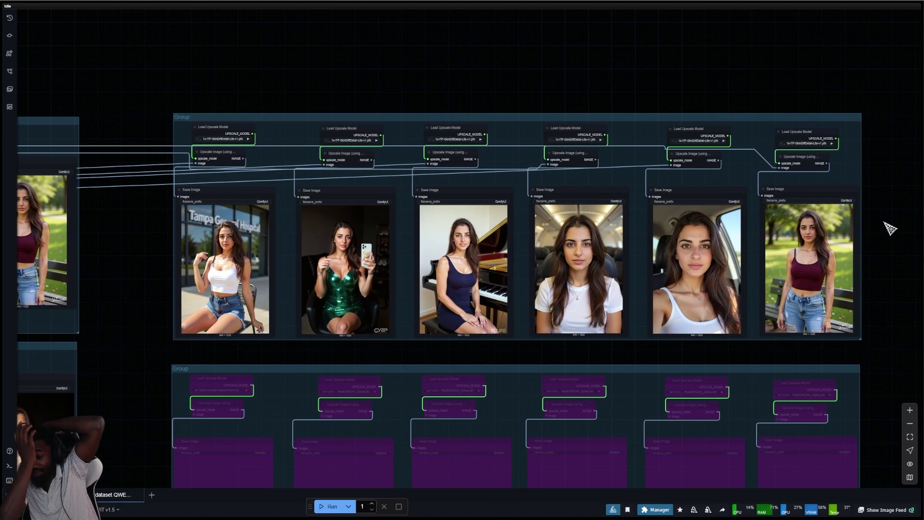
scroll(409, 204, "up", 4)
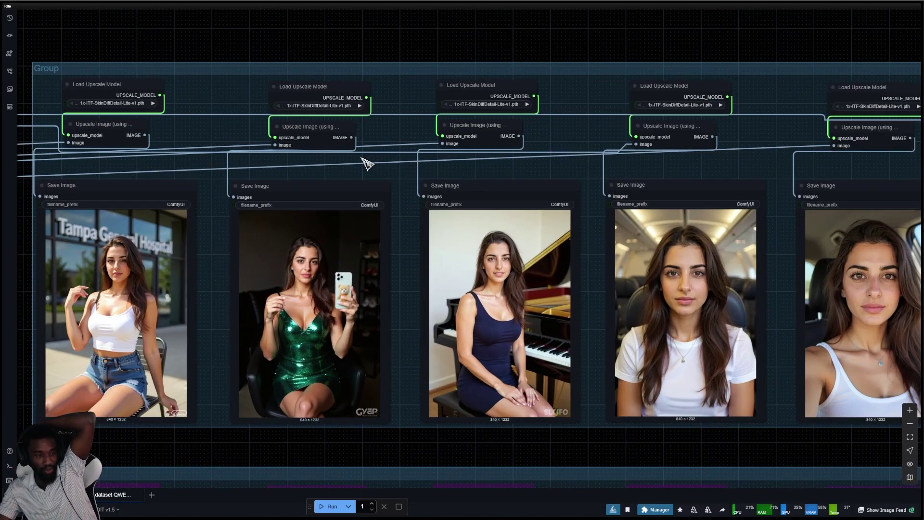
scroll(72, 107, "up", 3)
scroll(133, 144, "down", 1)
scroll(126, 331, "up", 6)
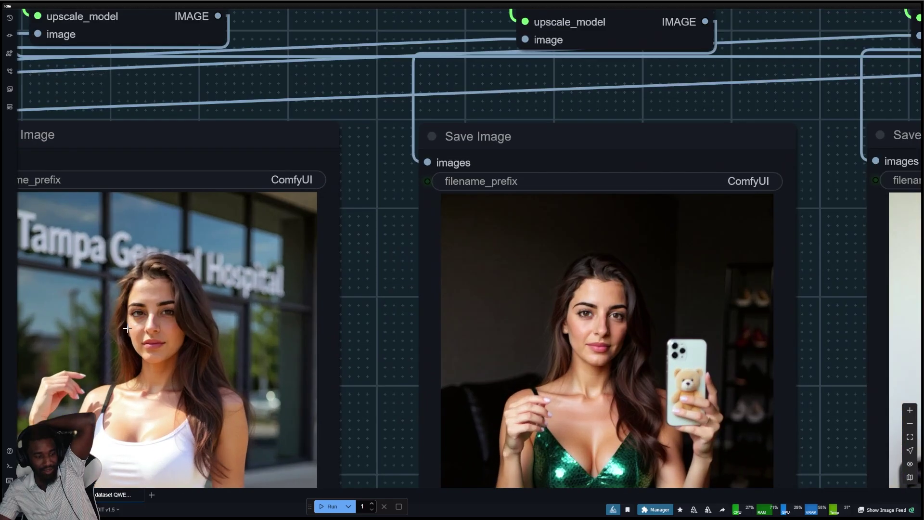
scroll(125, 332, "down", 15)
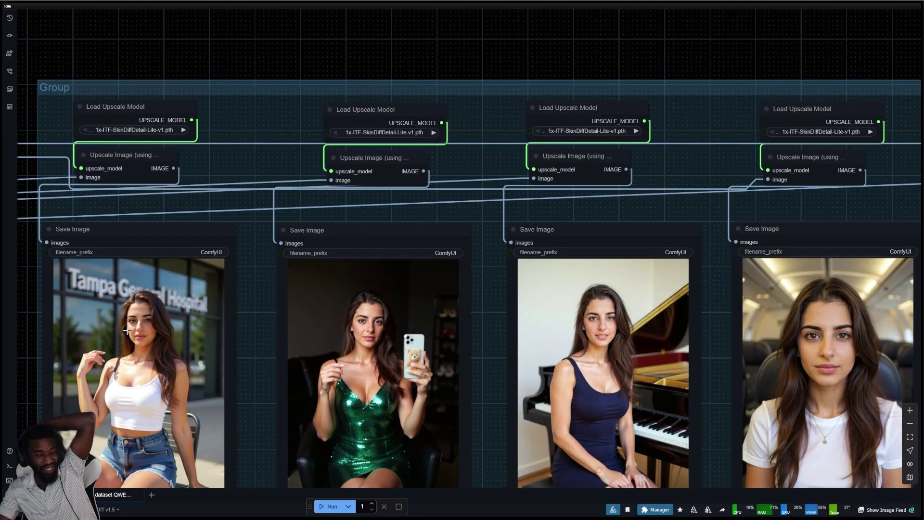
scroll(716, 237, "down", 12)
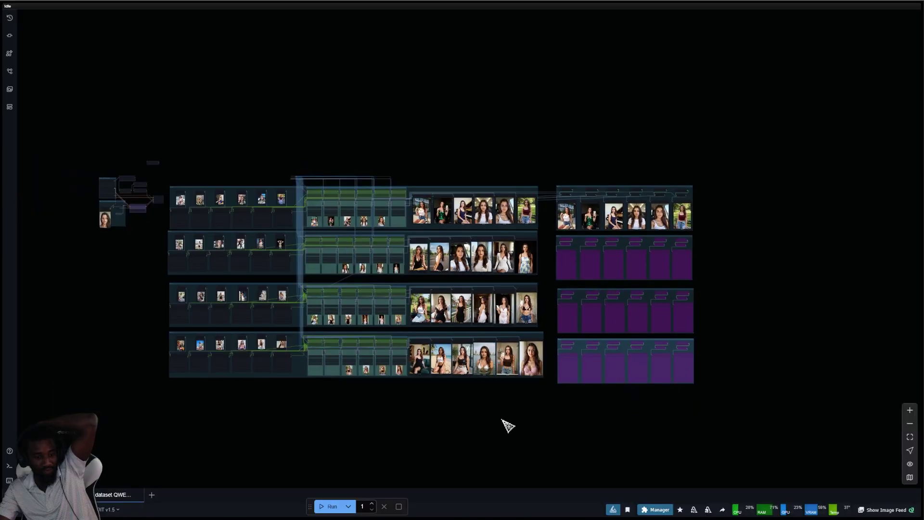
left_click_drag(508, 425, 439, 385)
scroll(378, 217, "up", 5)
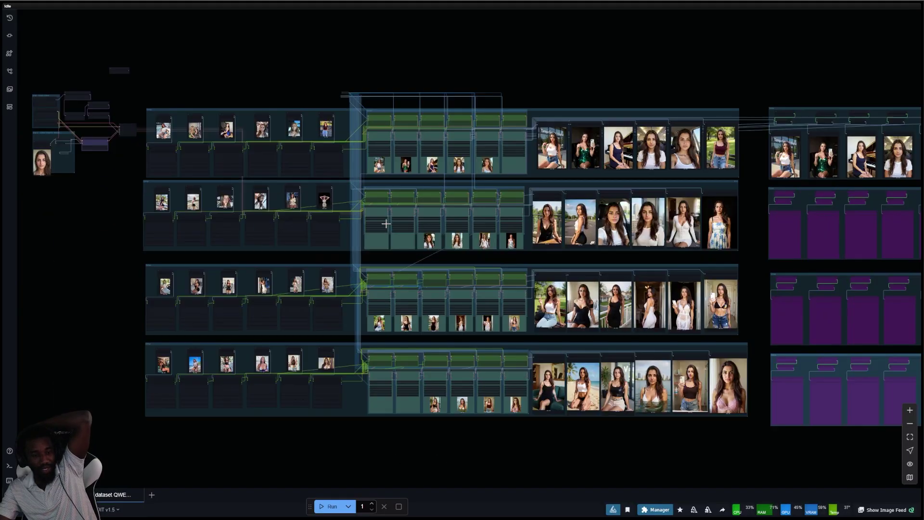
scroll(415, 332, "down", 3)
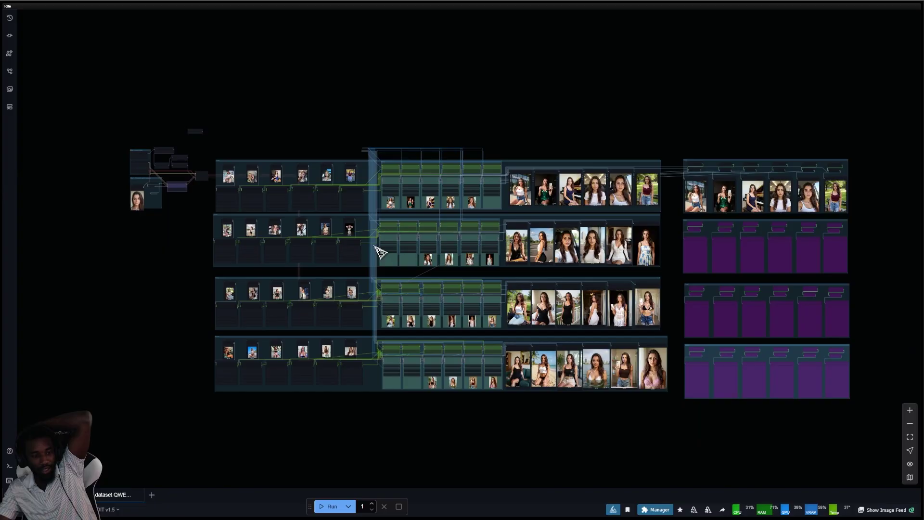
scroll(533, 177, "up", 3)
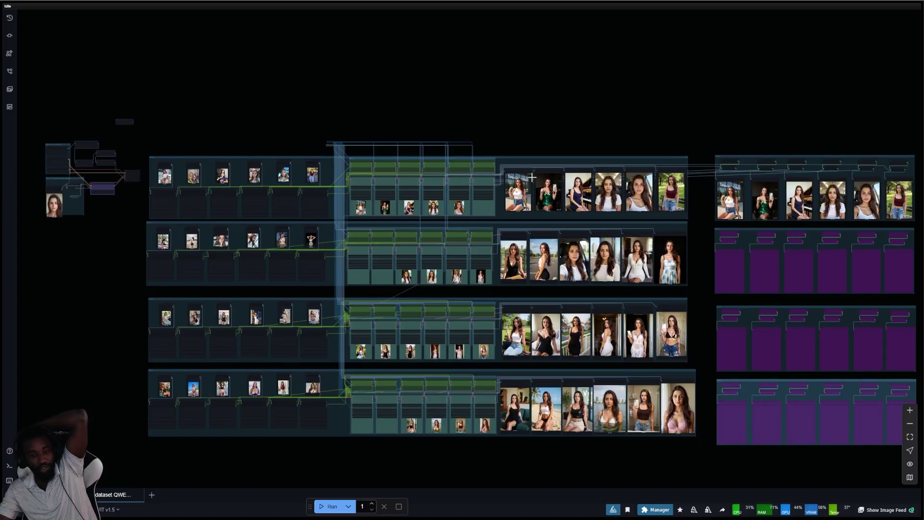
scroll(493, 201, "up", 3)
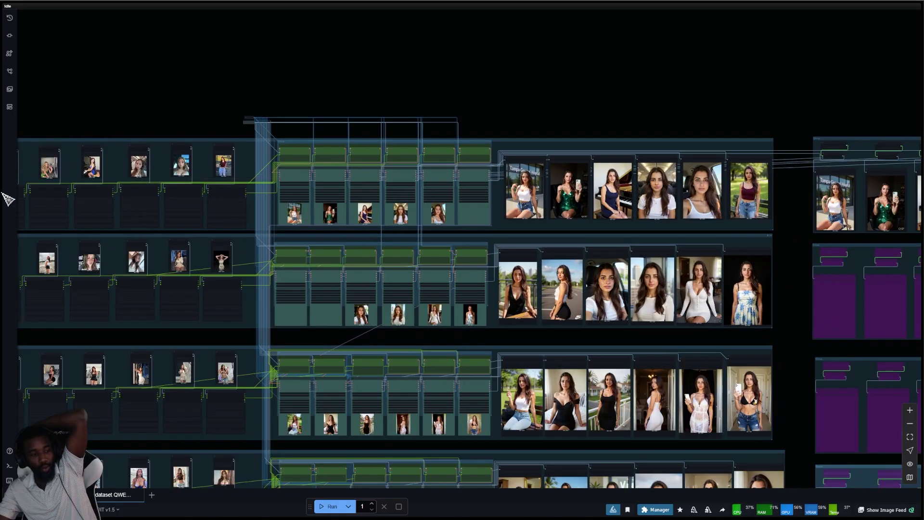
left_click_drag(575, 101, 655, 84)
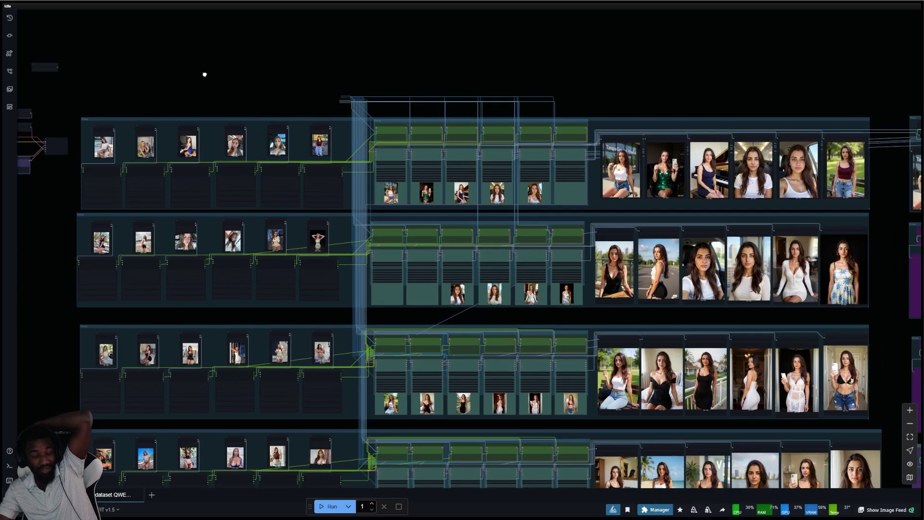
left_click_drag(202, 74, 340, 62)
left_click_drag(127, 231, 393, 291)
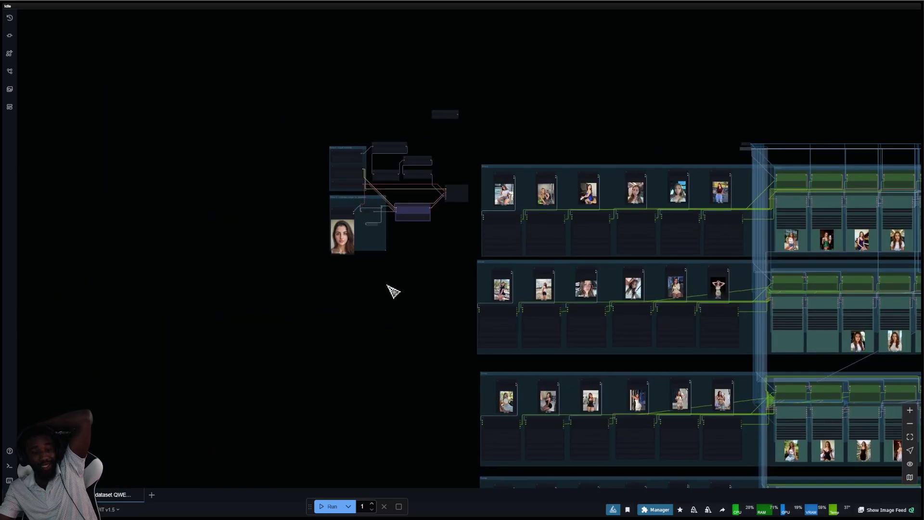
- Nudge the face Load Image node slightly upward within the Step 2 group
scroll(424, 260, "up", 8)
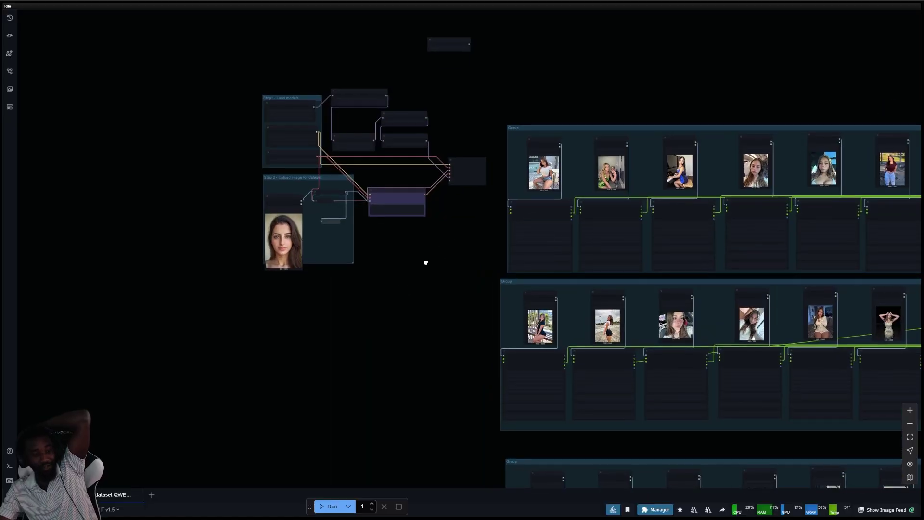
scroll(415, 236, "up", 5)
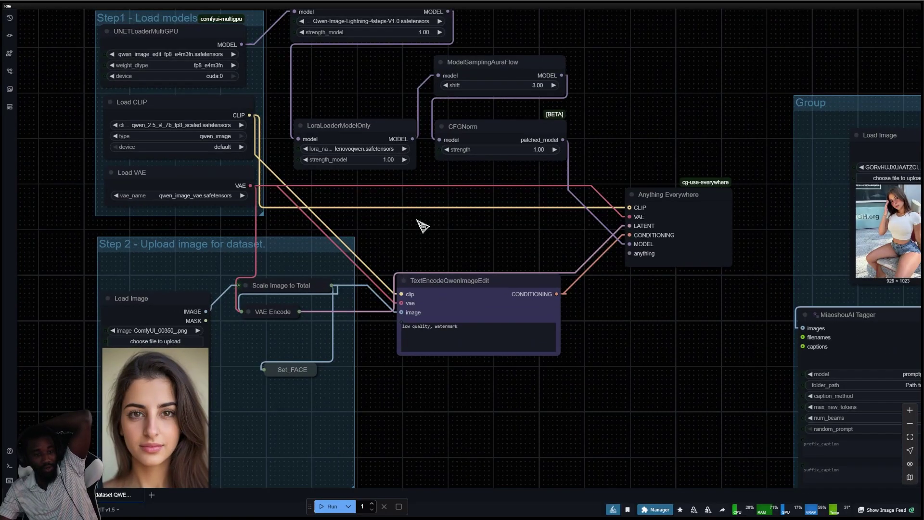
scroll(423, 225, "down", 4)
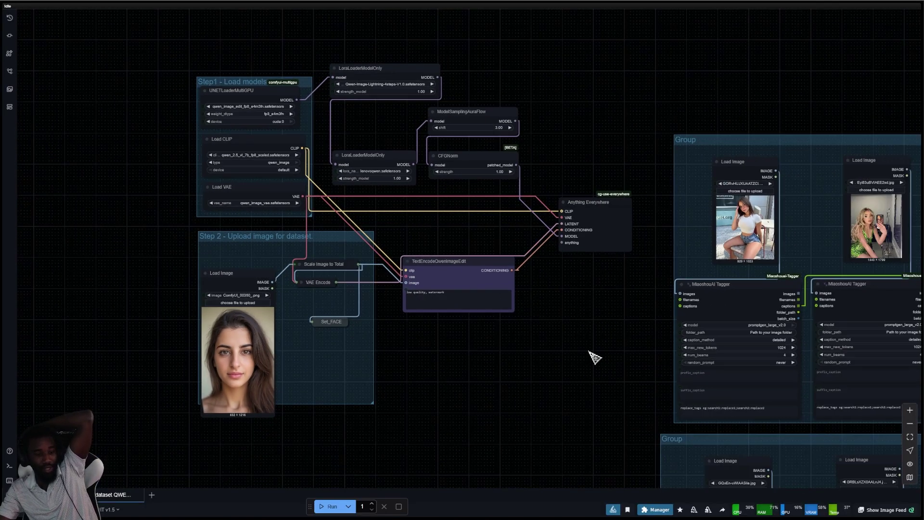
left_click_drag(255, 275, 259, 255)
left_click(527, 438)
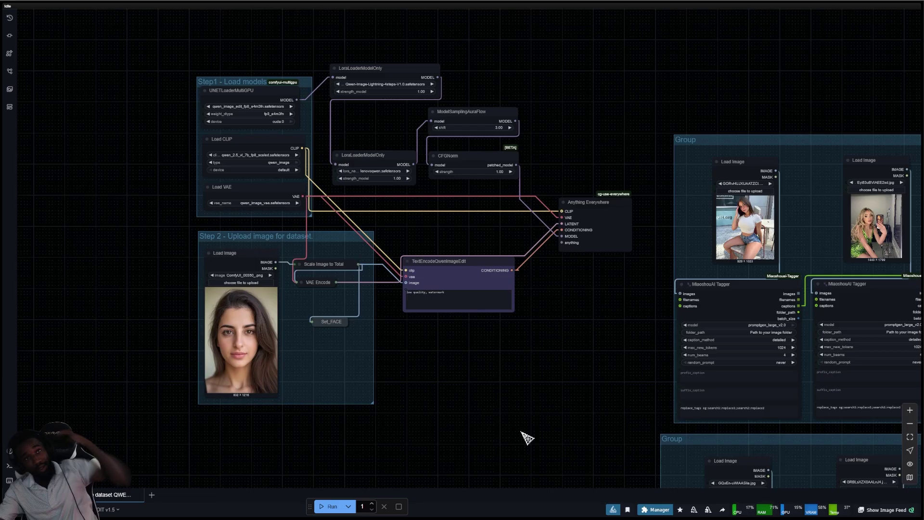
- Zoom out to survey the four dataset rows and the upscale groups
scroll(533, 435, "down", 5)
left_click_drag(543, 458, 281, 159)
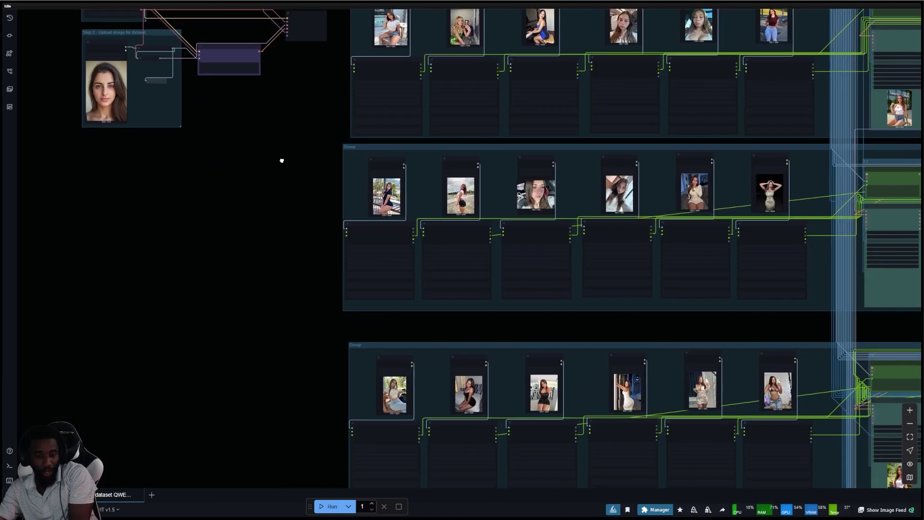
scroll(296, 195, "down", 5)
scroll(296, 195, "down", 1)
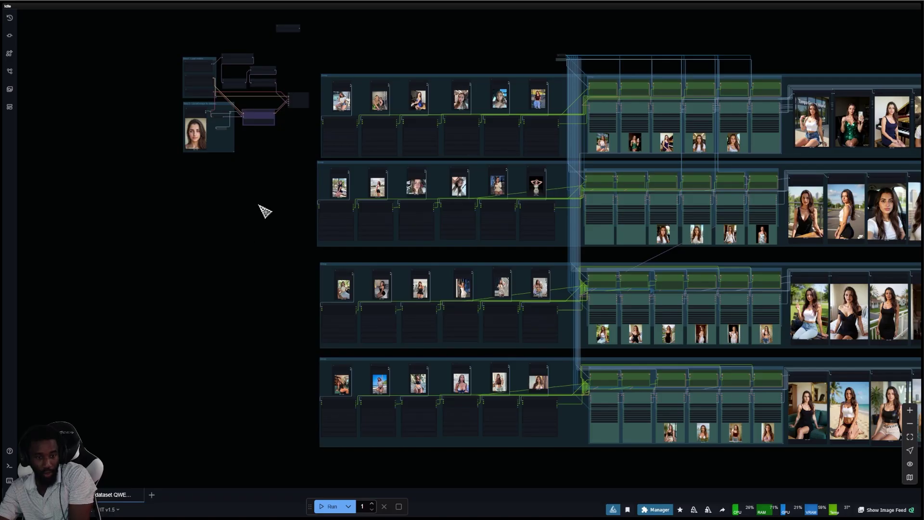
left_click_drag(244, 268, 344, 331)
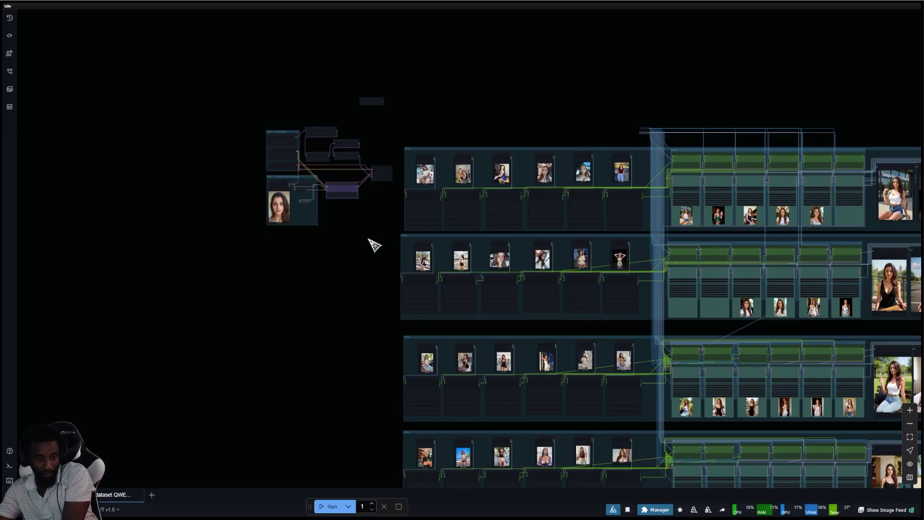
scroll(346, 114, "up", 8)
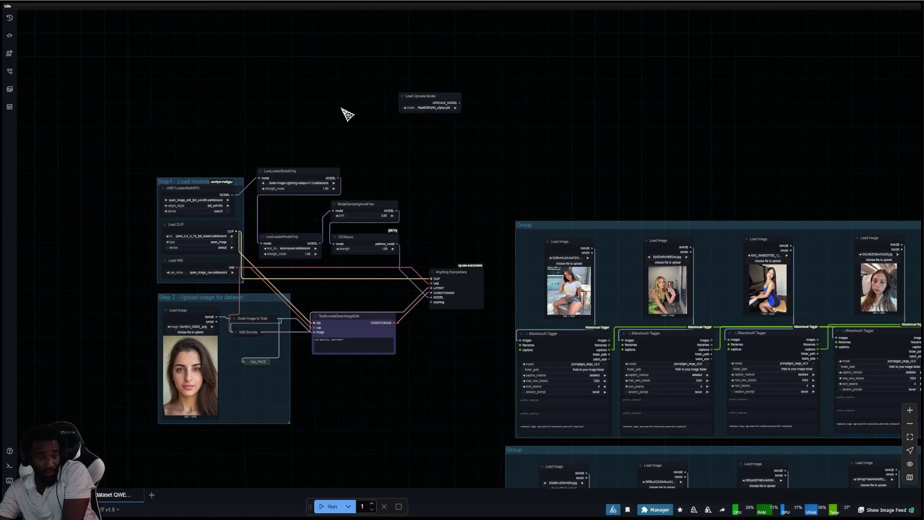
scroll(347, 114, "down", 10)
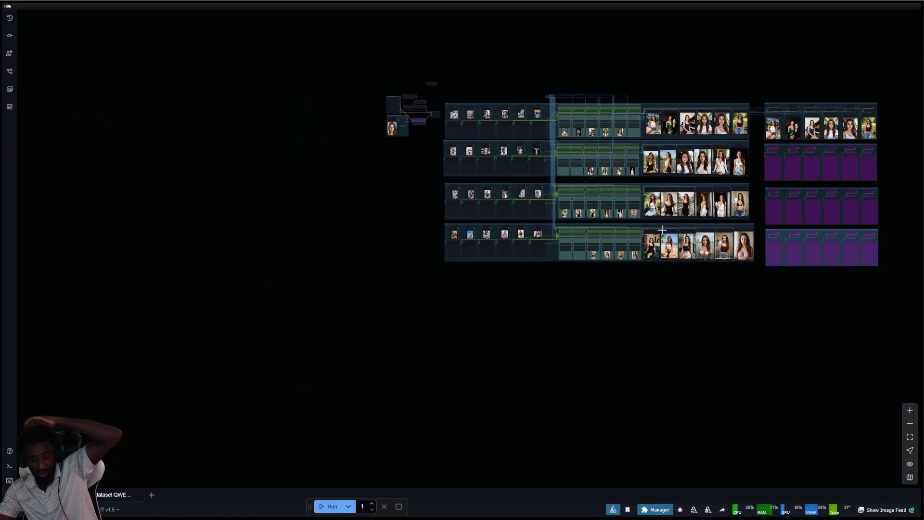
scroll(662, 230, "up", 7)
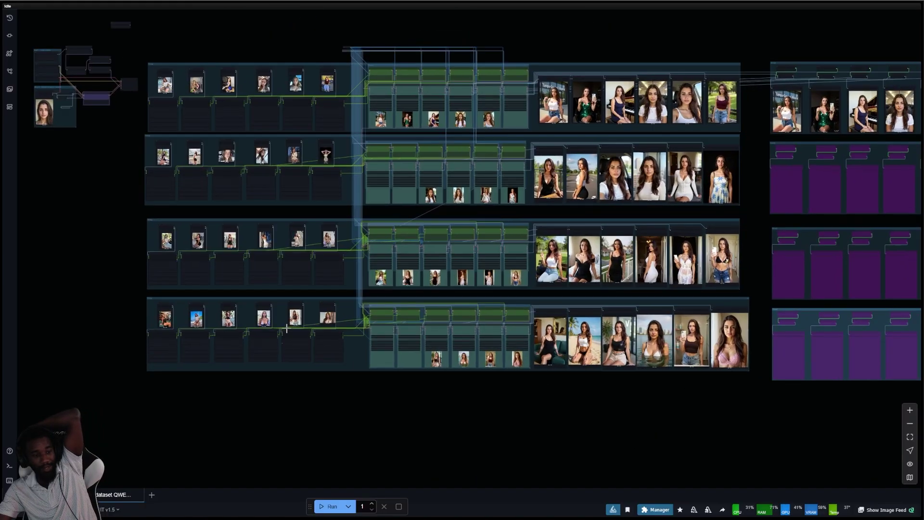
scroll(463, 75, "up", 2)
left_click_drag(565, 54, 611, 17)
scroll(599, 42, "up", 2)
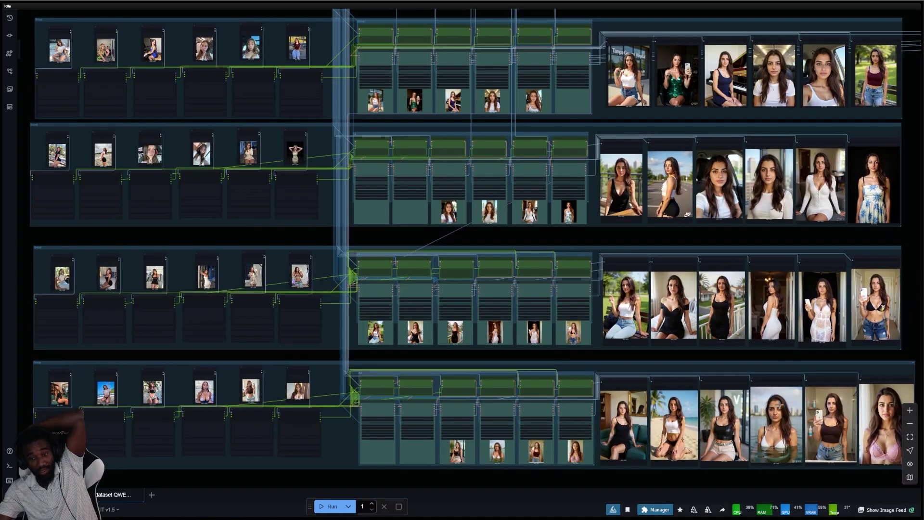